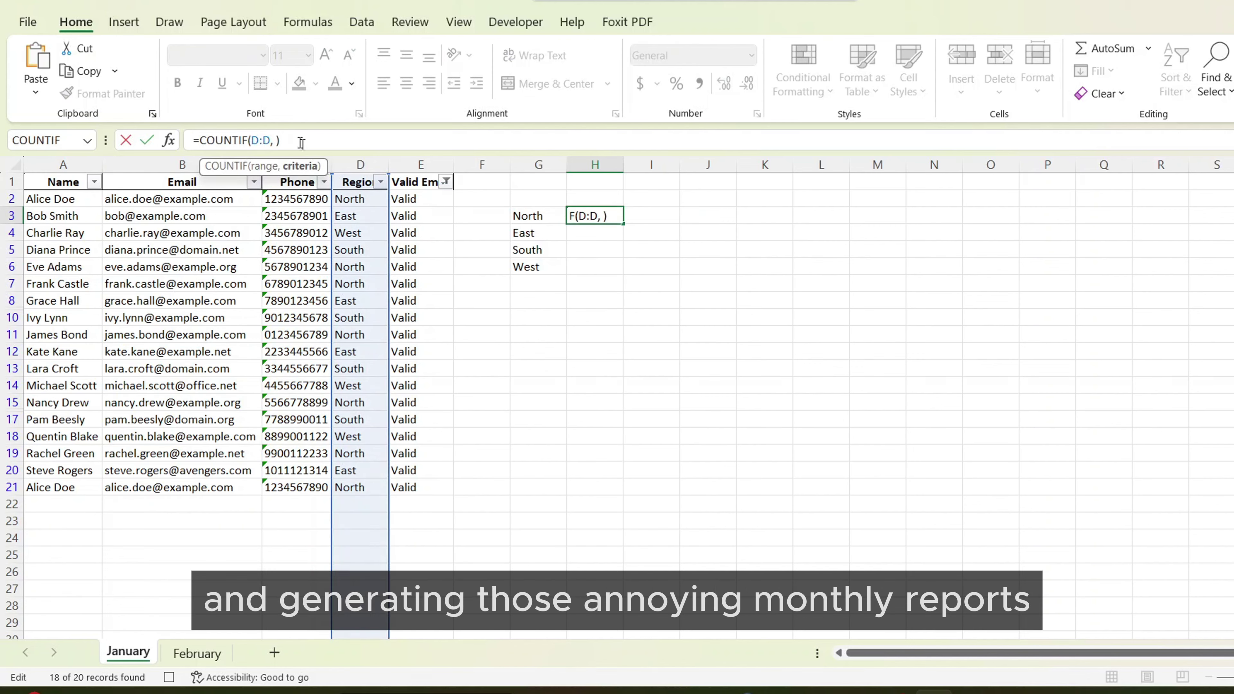
- Complete the COUNTIF formula in H3 with the region in G3 as criterion and fill it down to H6
click(538, 216)
drag(623, 224, 616, 267)
- Insert a column chart of G3:H6 titled "Monthly Customer Distribution" and apply the fourth colorful palette
drag(538, 215, 595, 266)
click(124, 22)
click(661, 294)
text(Monthly Customer Distribution)
click(150, 71)
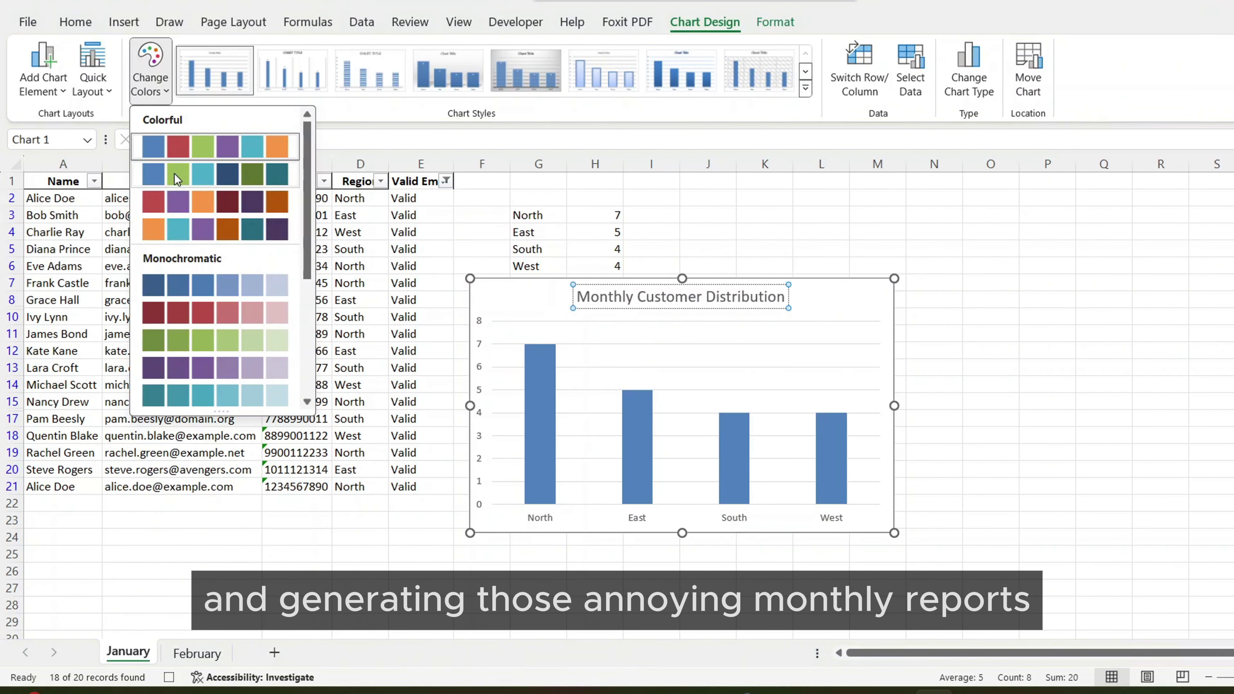
click(176, 226)
- Format the header row A1:E1 with a fill and font colour, and autofit the width of column E
drag(413, 181, 63, 182)
click(315, 84)
click(342, 208)
click(352, 84)
double_click(454, 164)
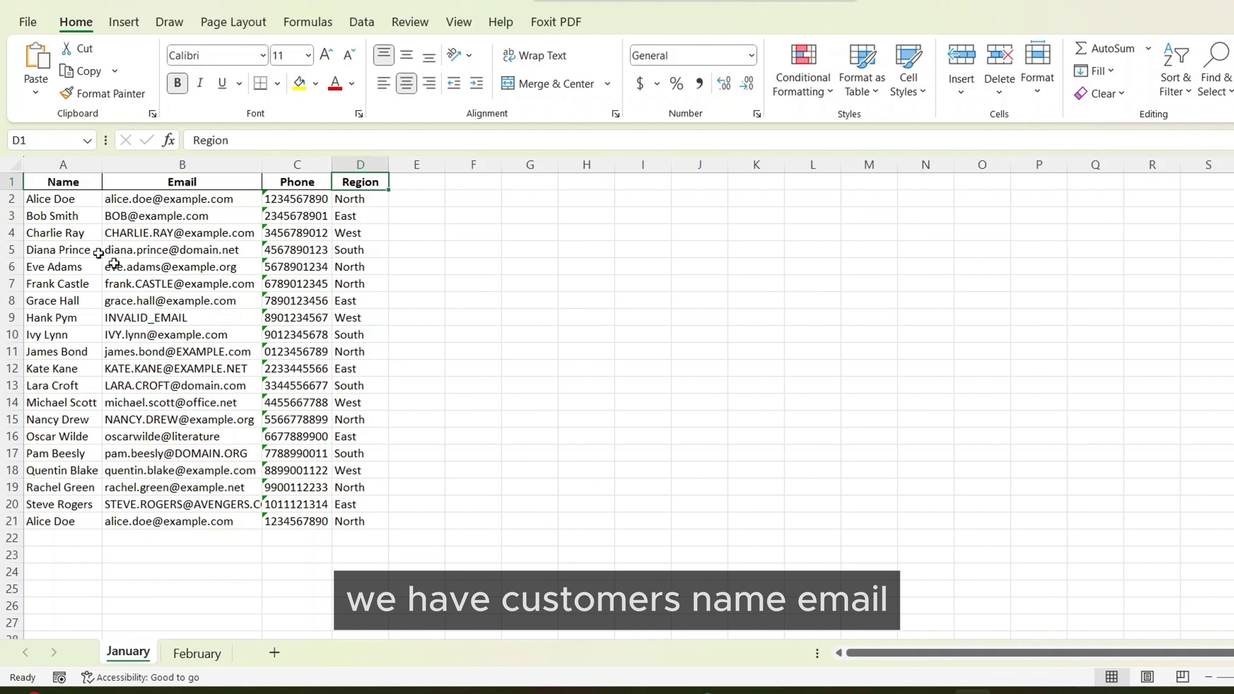
click(75, 185)
click(148, 179)
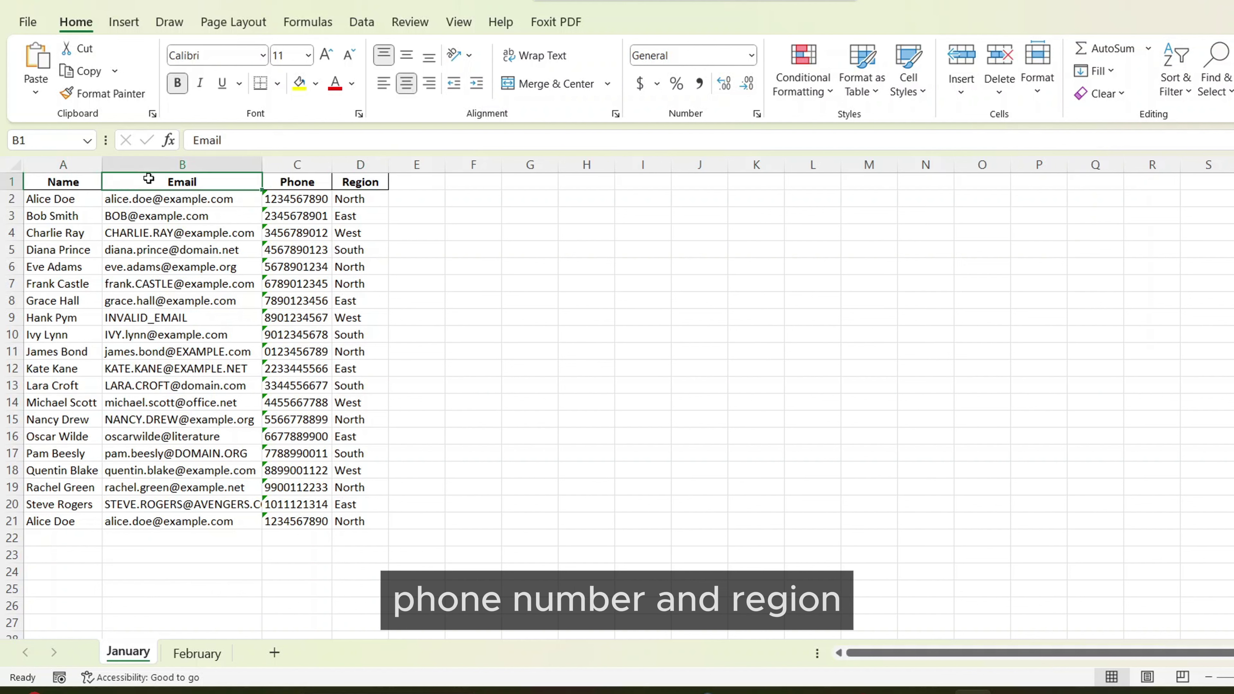
click(298, 183)
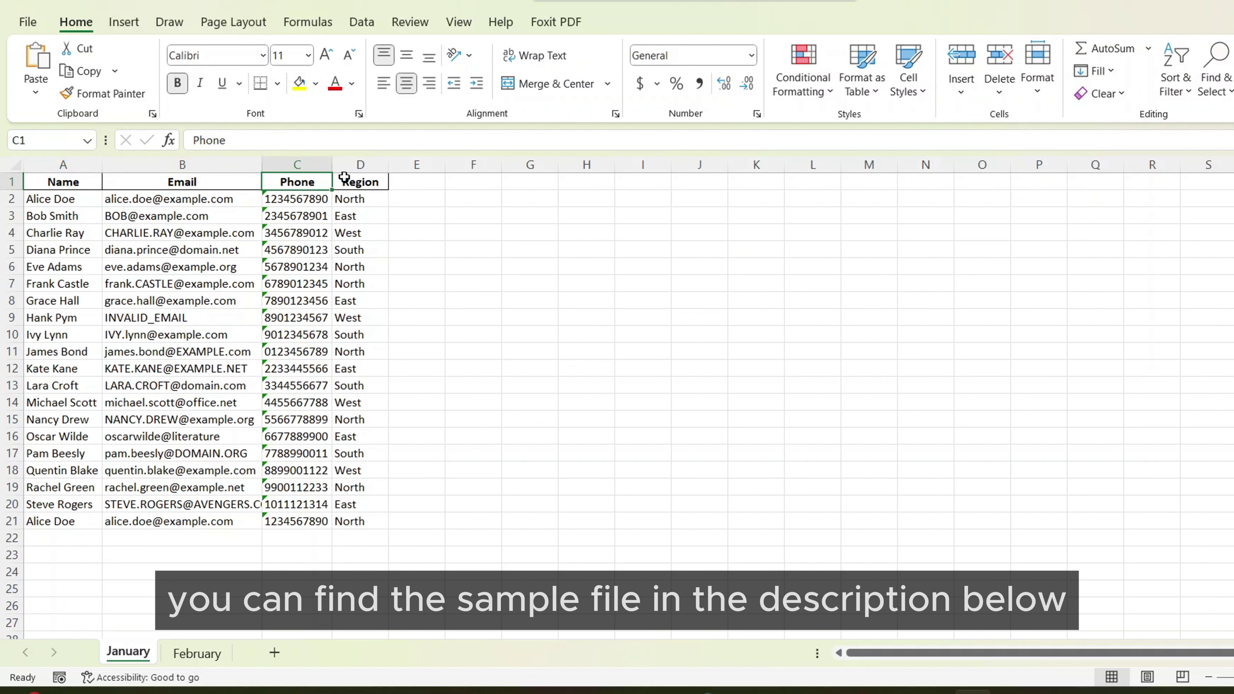
click(361, 180)
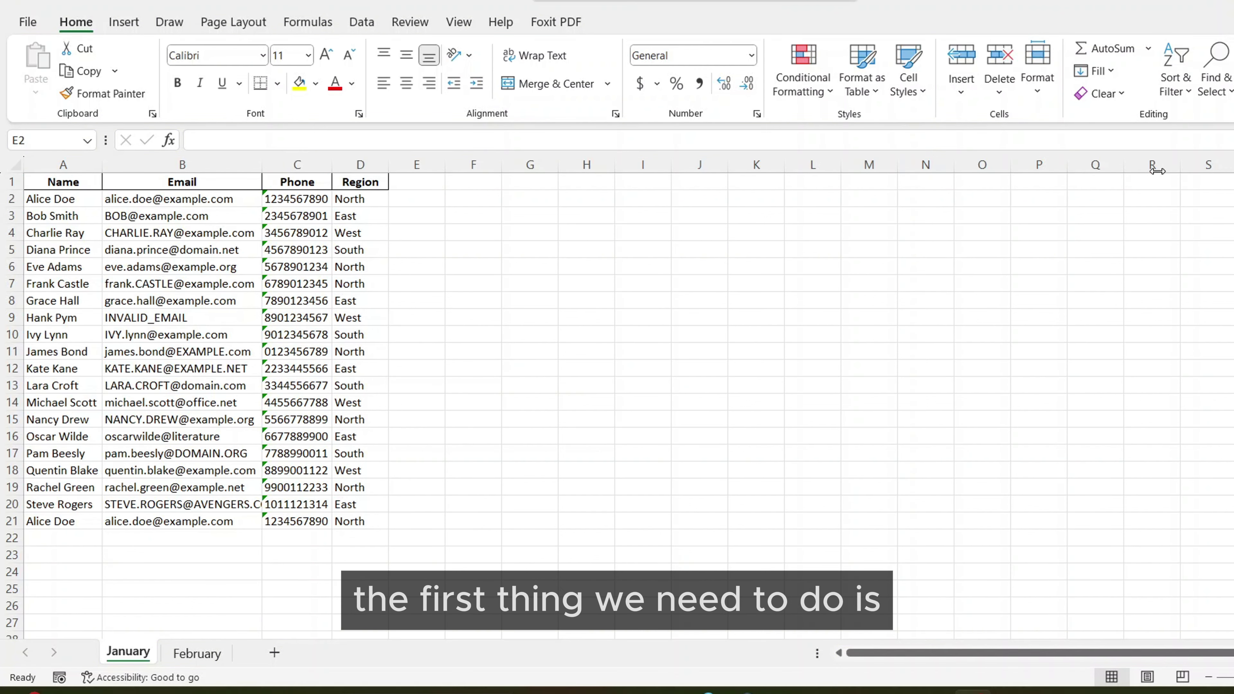
click(1209, 17)
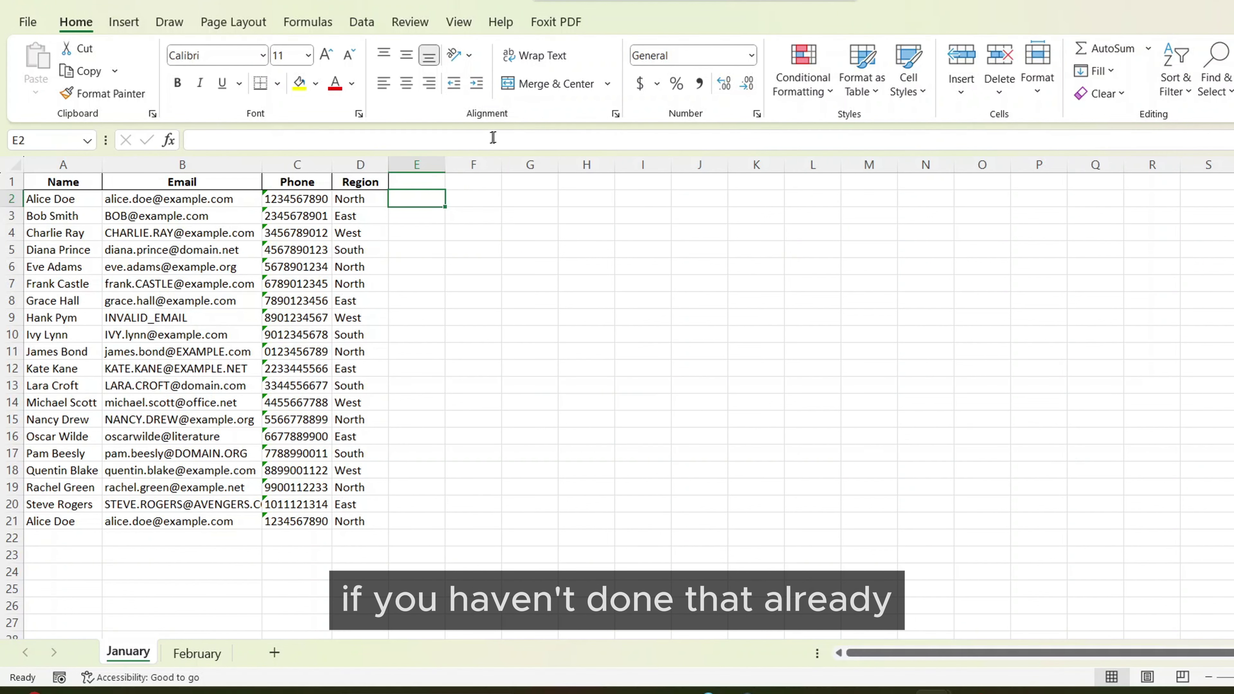
- Enable the Developer tab among the main tabs in the ribbon customization options
right_click(544, 100)
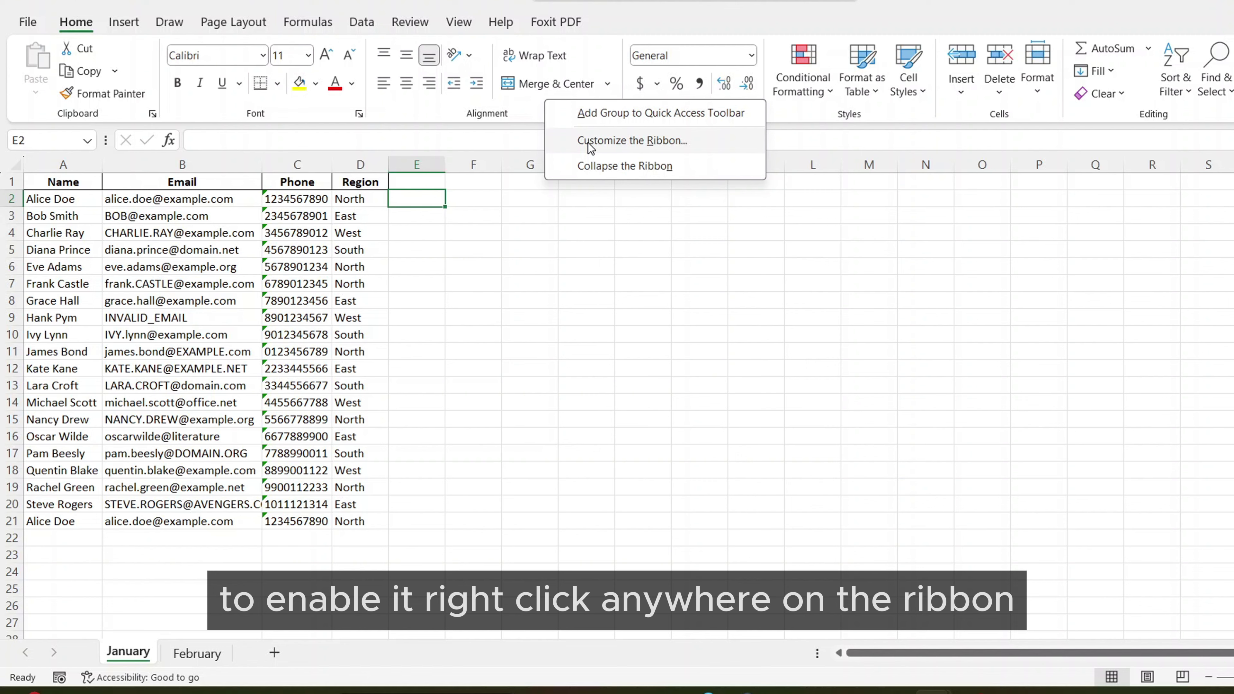
click(25, 24)
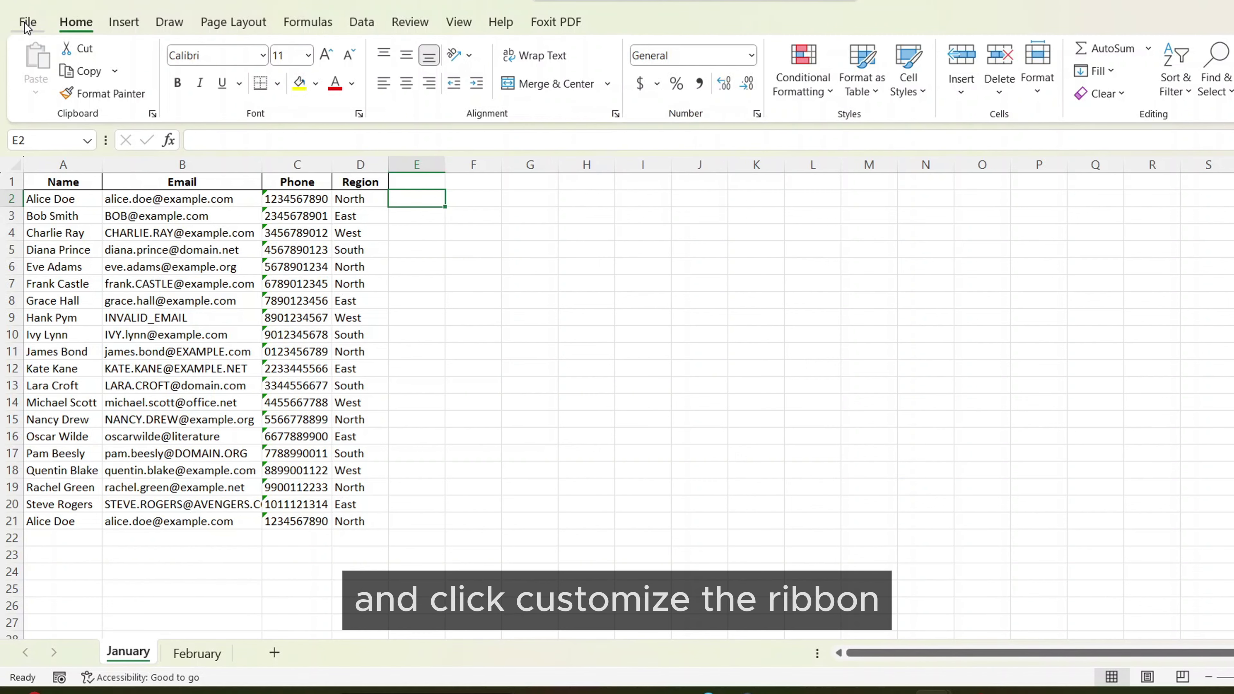
click(25, 25)
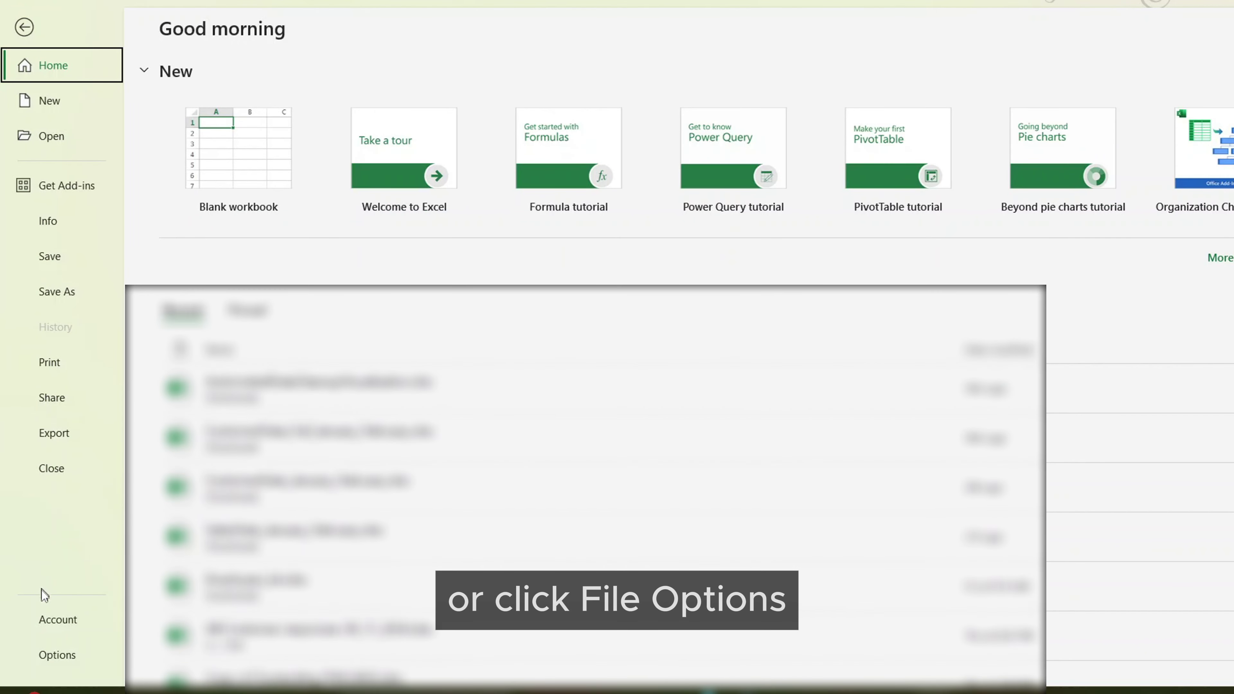
click(51, 654)
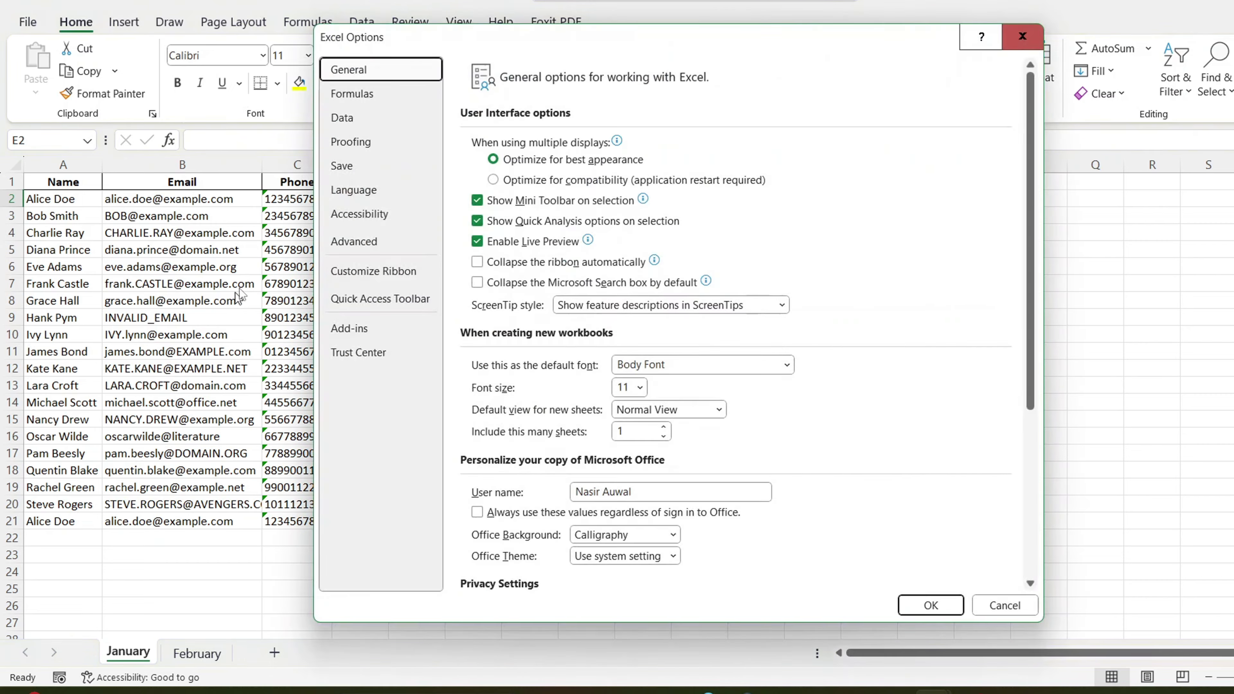
click(352, 270)
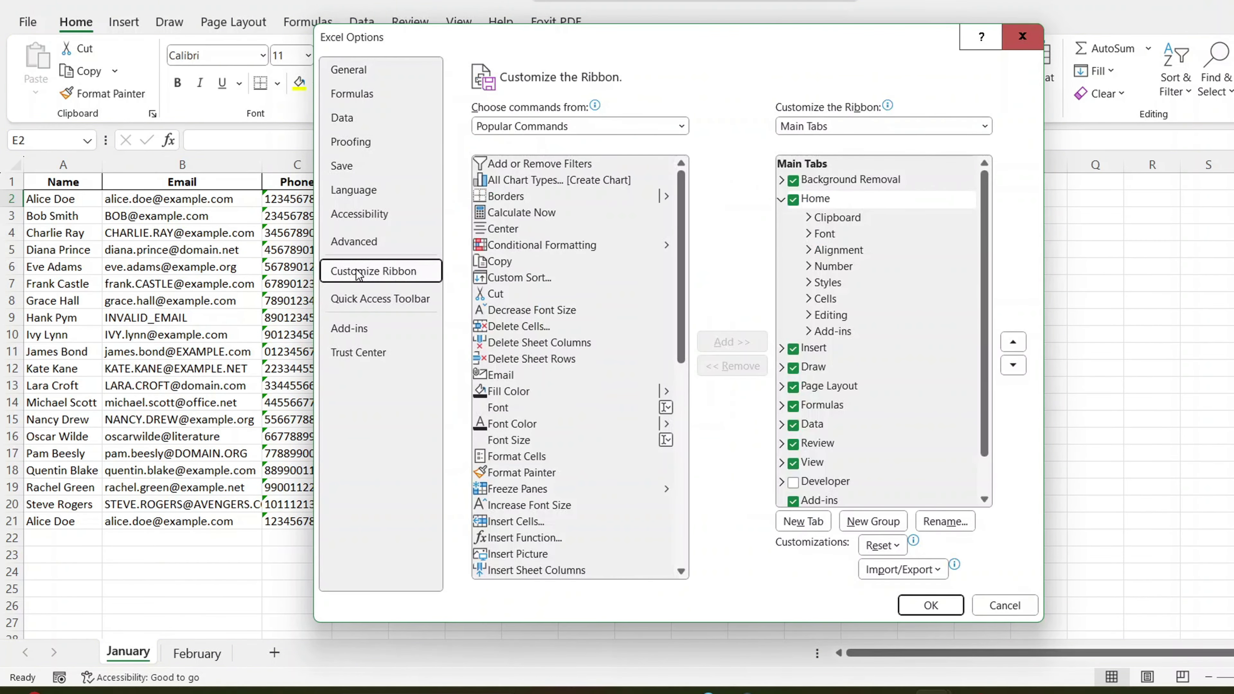
click(794, 486)
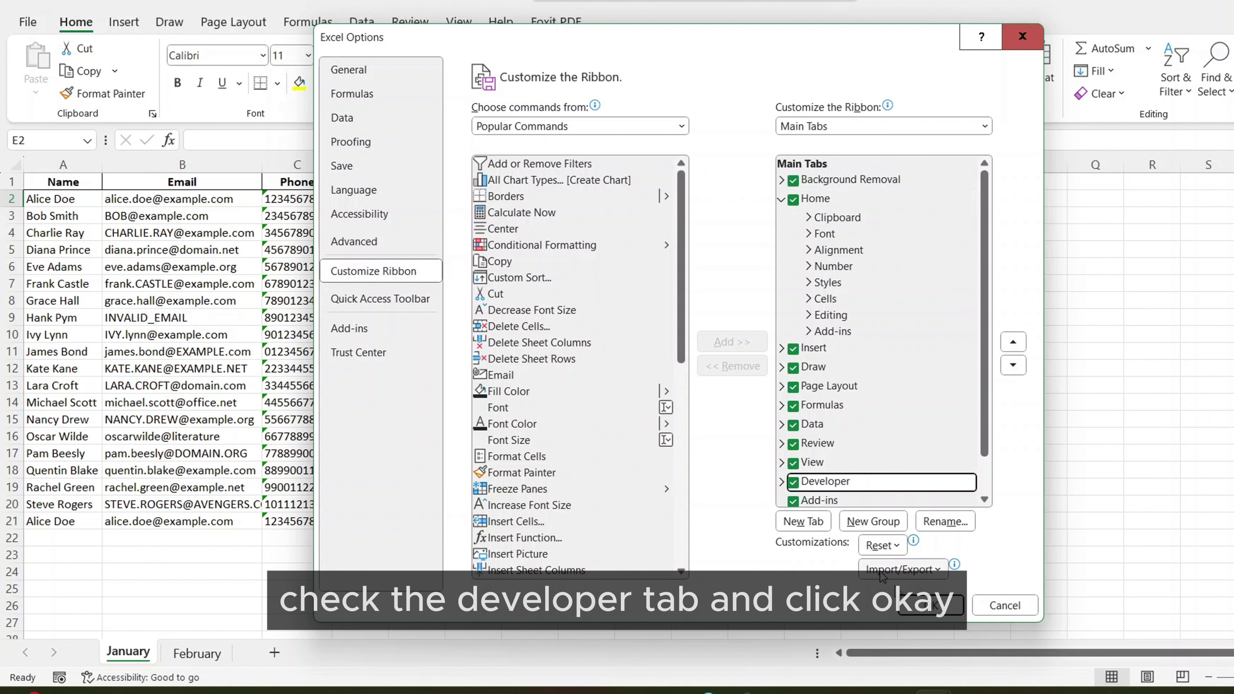
click(931, 605)
- Delete the existing CleanupAndVisualize macro and confirm its removal
click(509, 27)
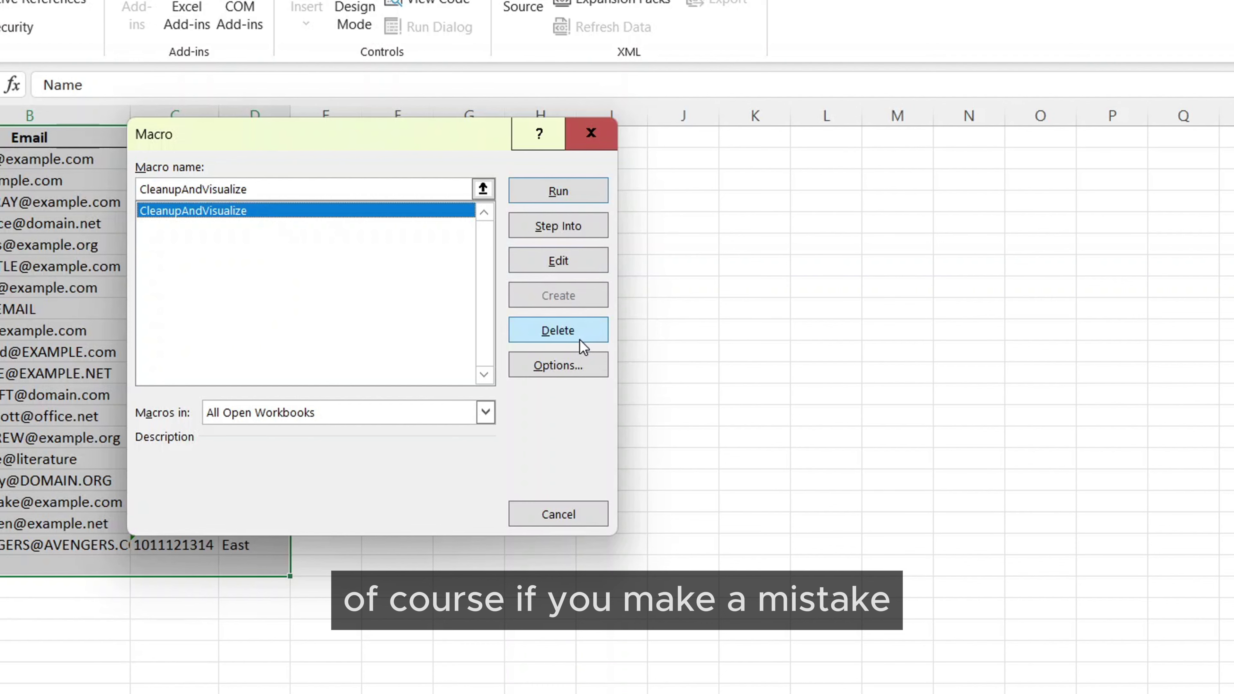
click(579, 339)
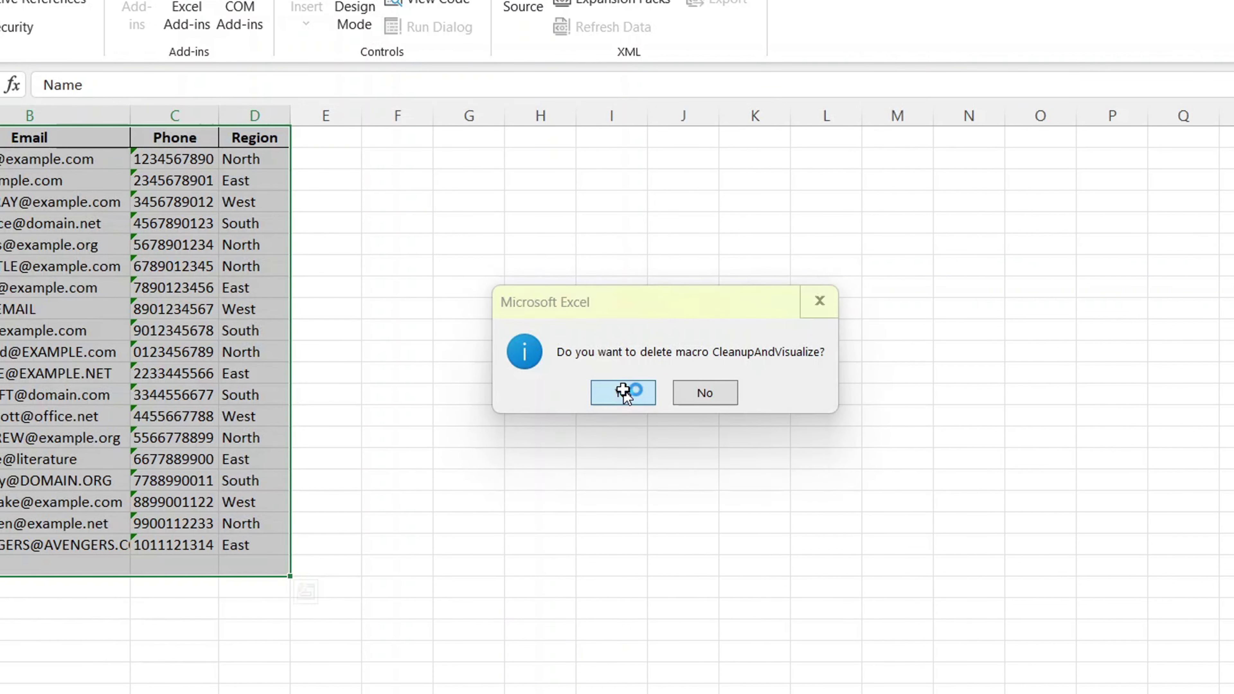
click(623, 387)
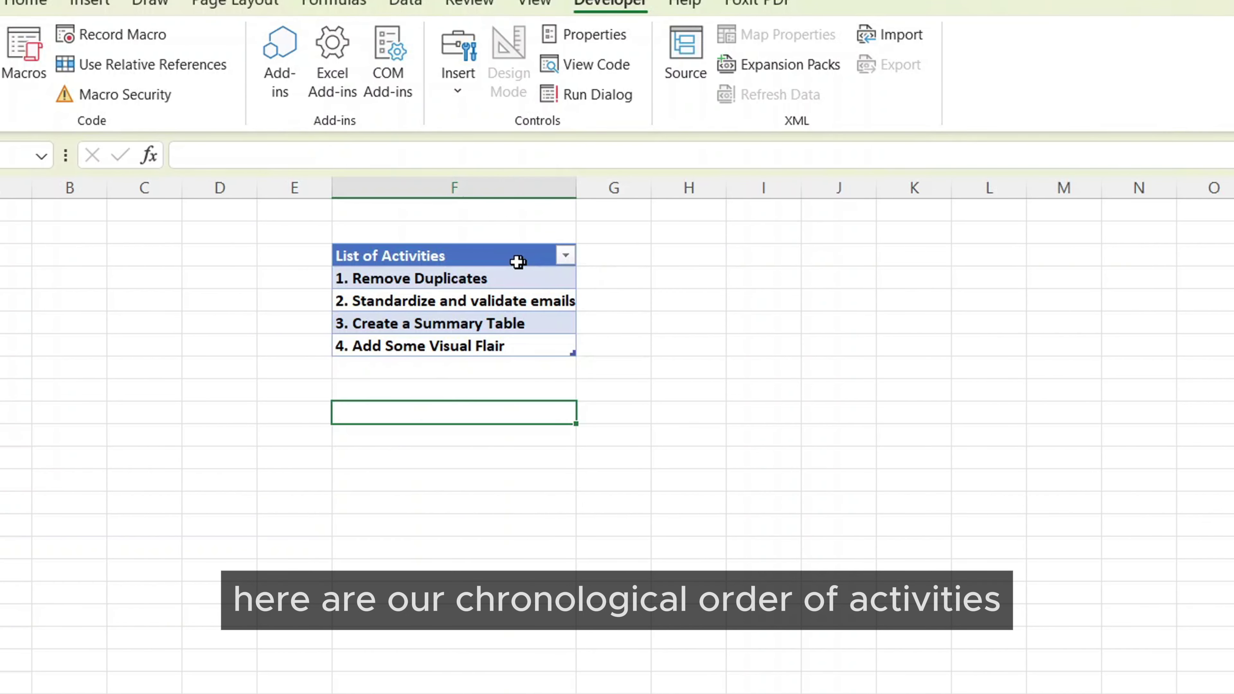
click(502, 276)
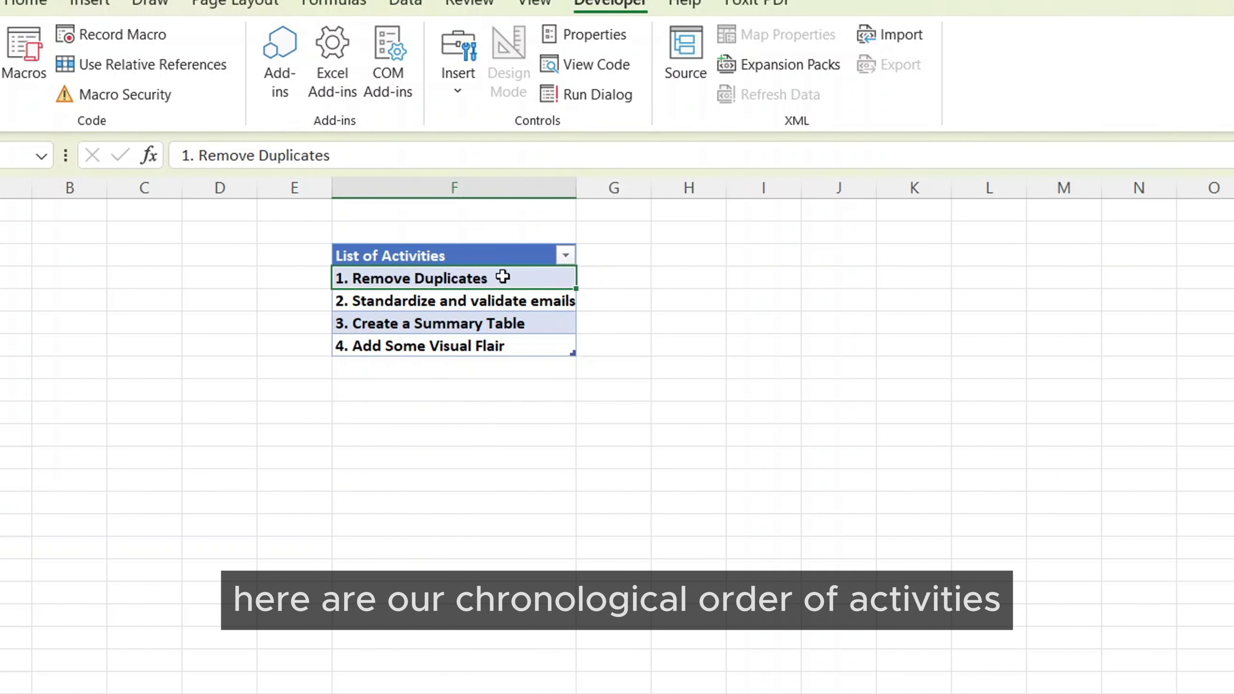
click(508, 301)
click(507, 324)
click(505, 346)
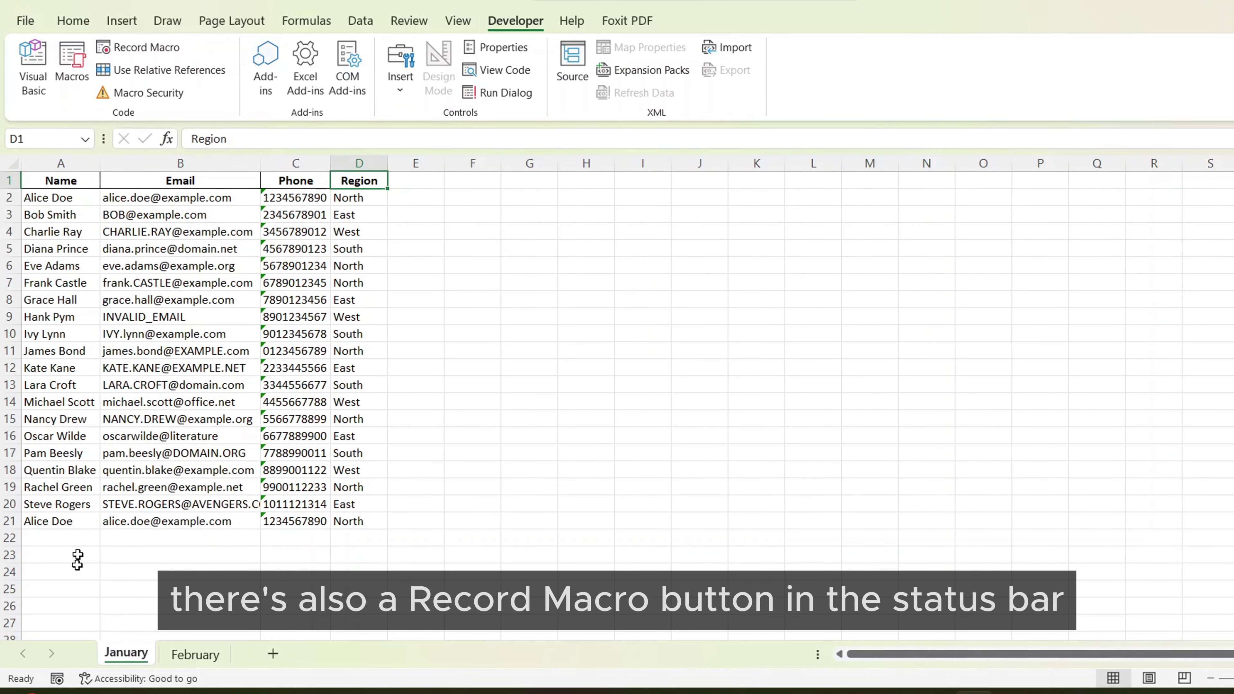
- Start recording a macro named CleanupAndVisualize, stored in This Workbook, without a shortcut key
click(54, 679)
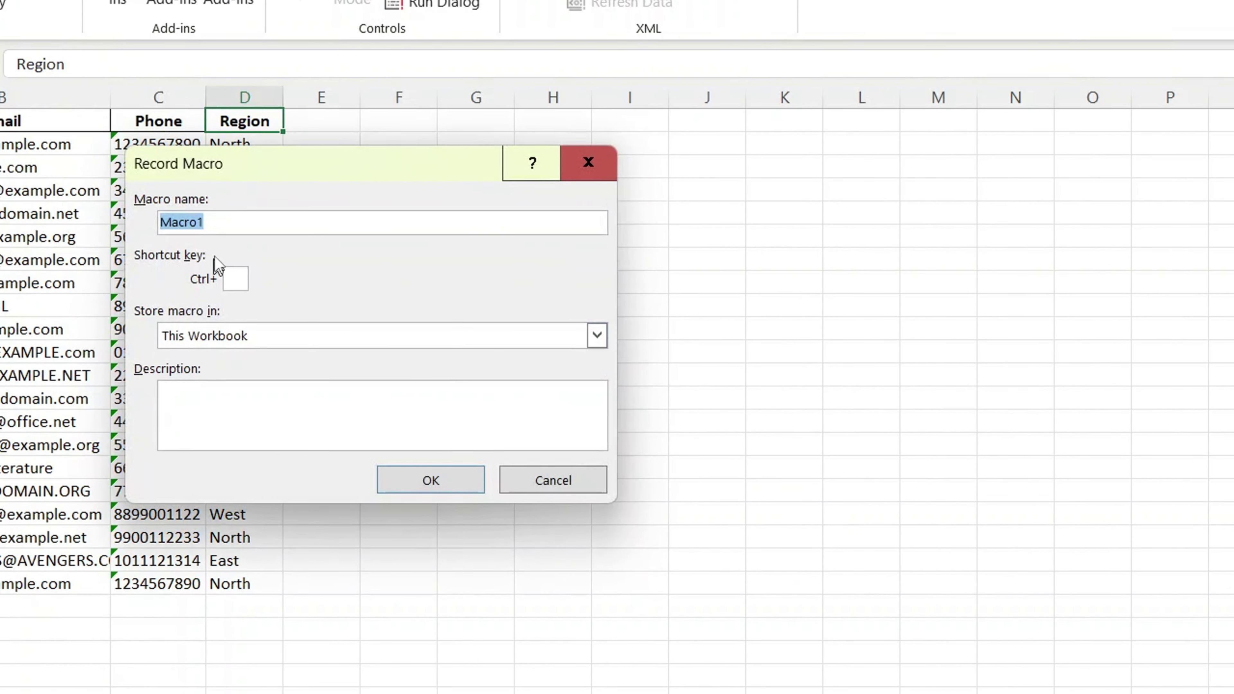
text(CleanupAndVisualize)
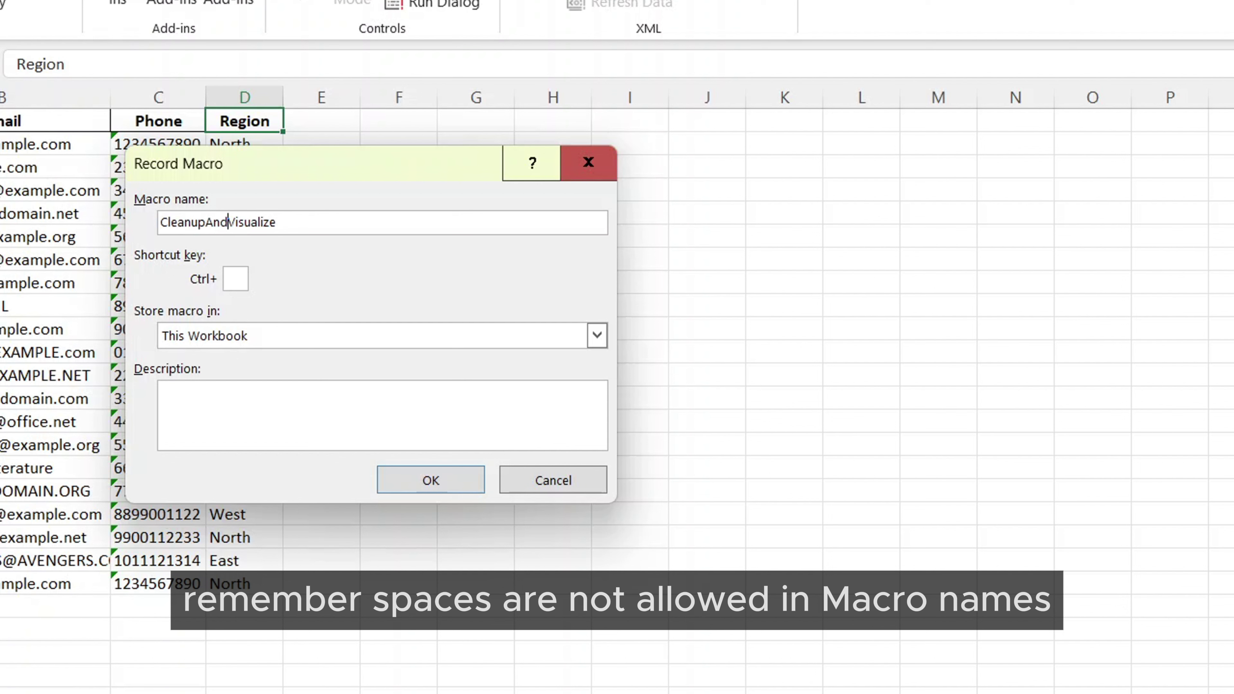
text(_)
key(BackSpace)
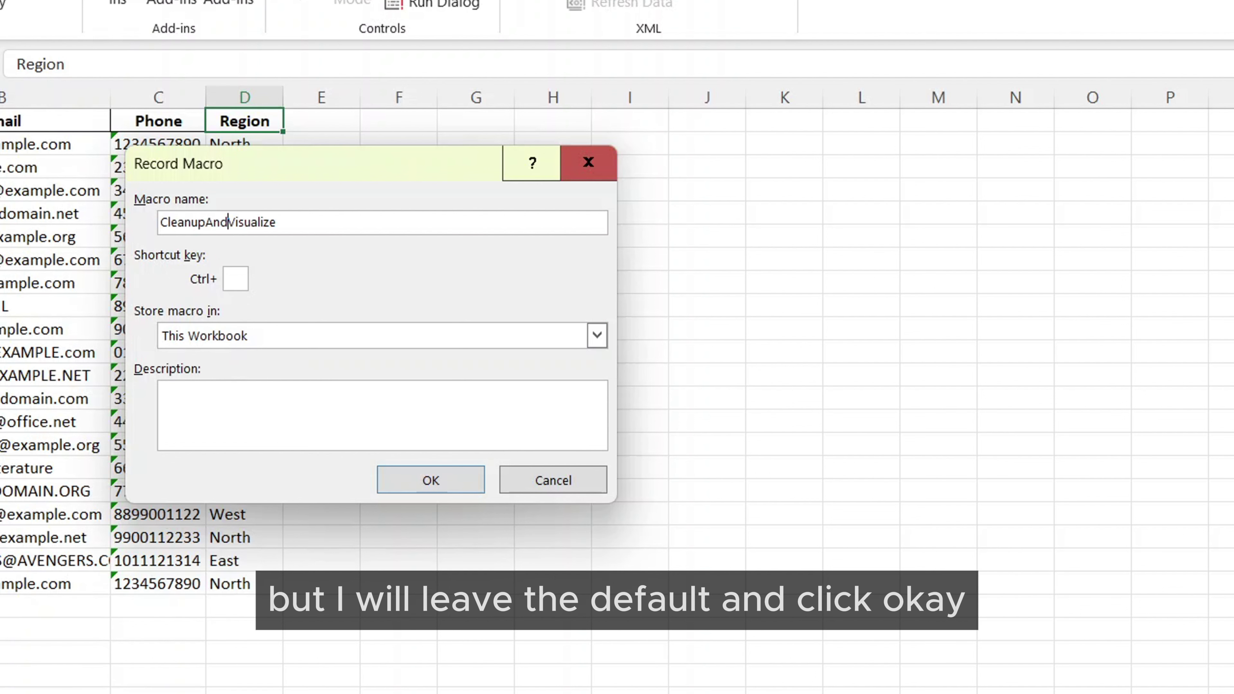
click(430, 487)
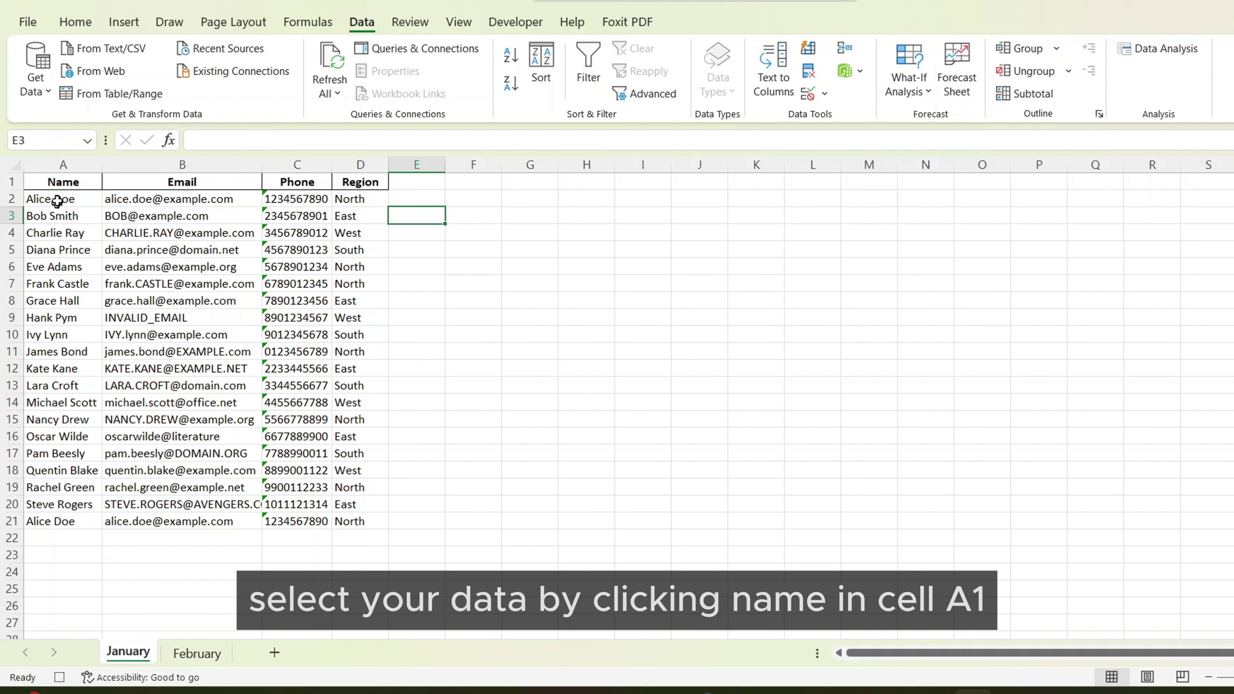
- Remove duplicate rows from the customer data in A1:D21, comparing the Name, Email, Phone and Region columns
click(57, 186)
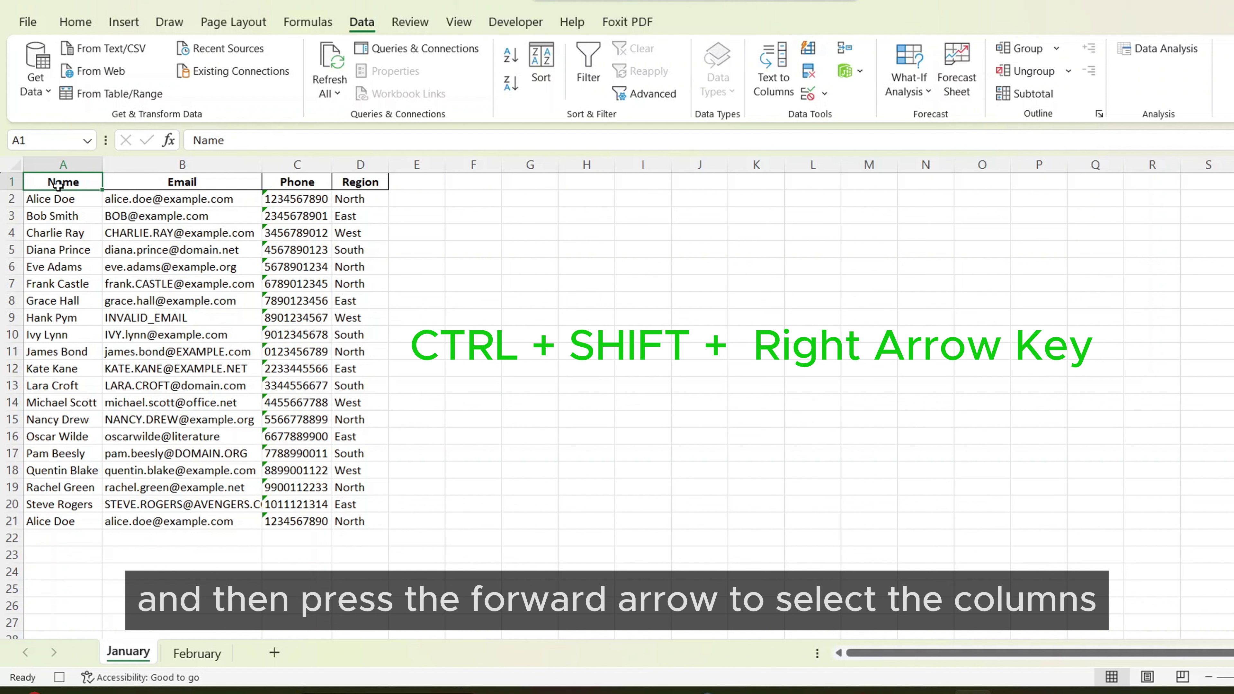
key(ctrl+shift+Right)
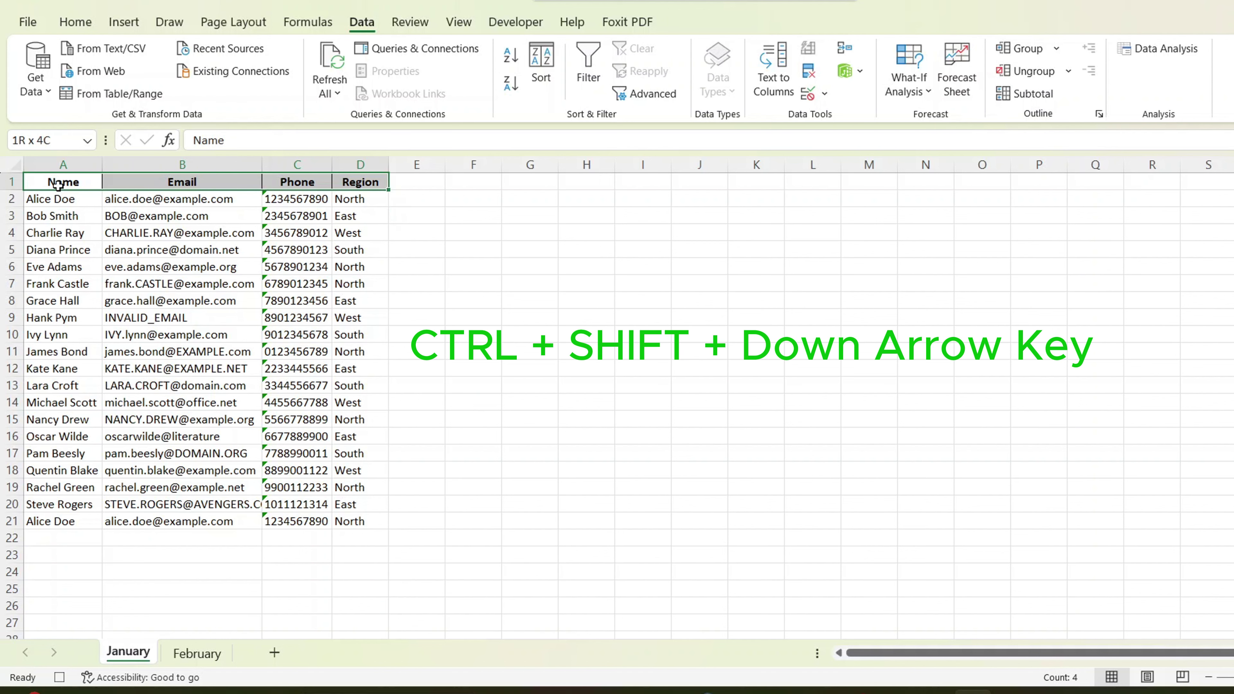
key(ctrl+shift+Down)
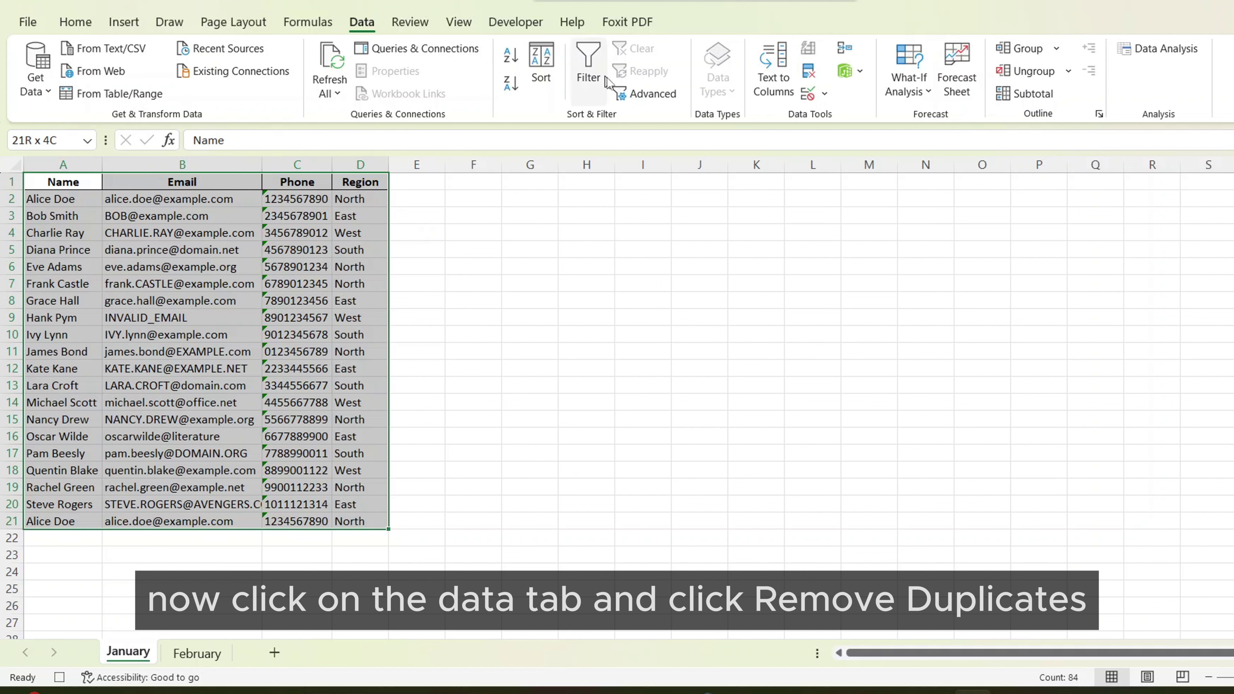
click(808, 73)
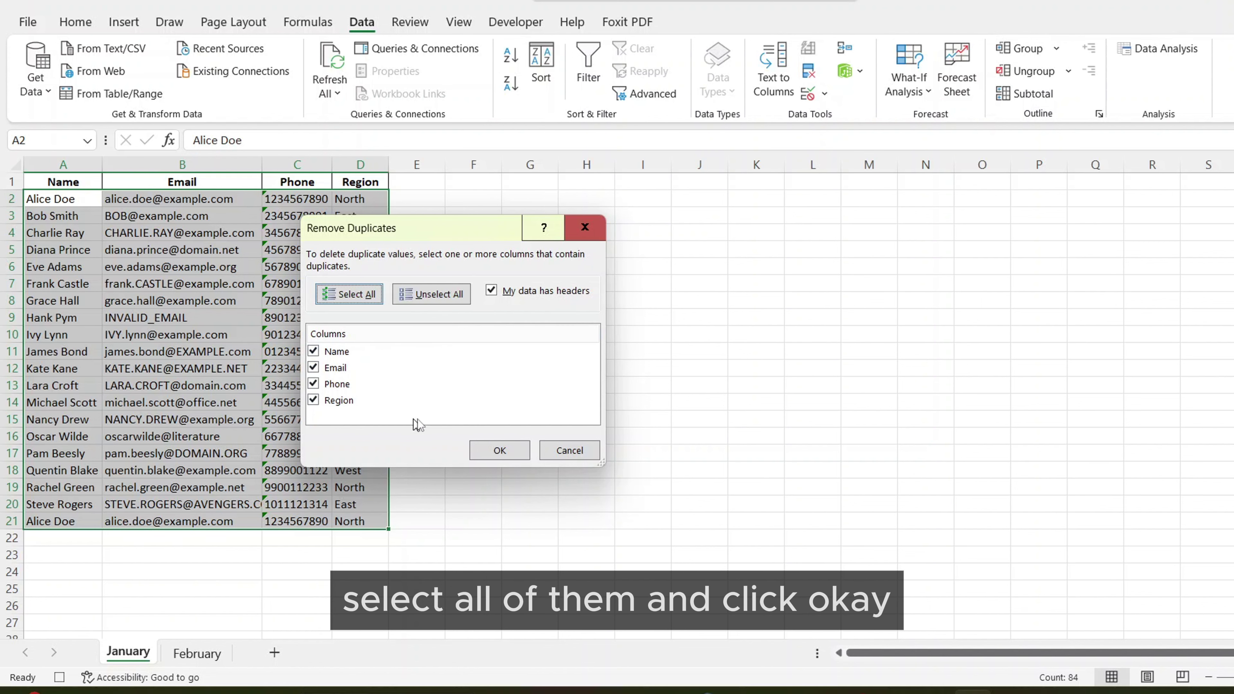
click(500, 456)
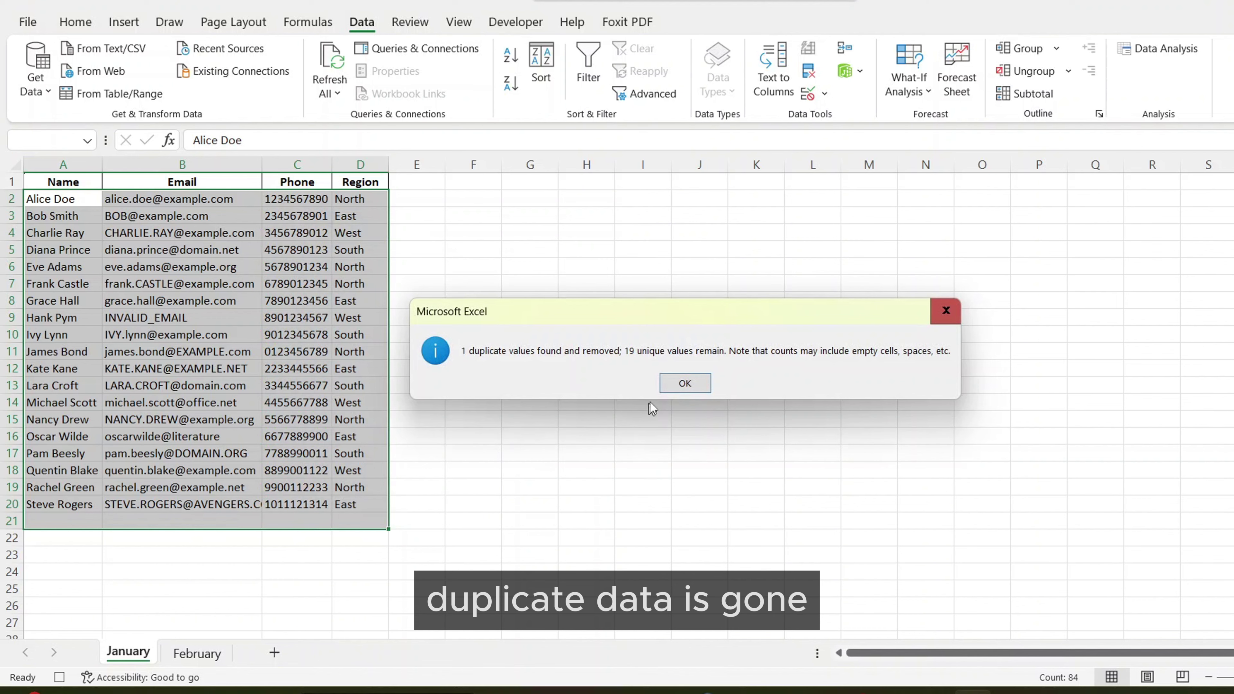
click(685, 383)
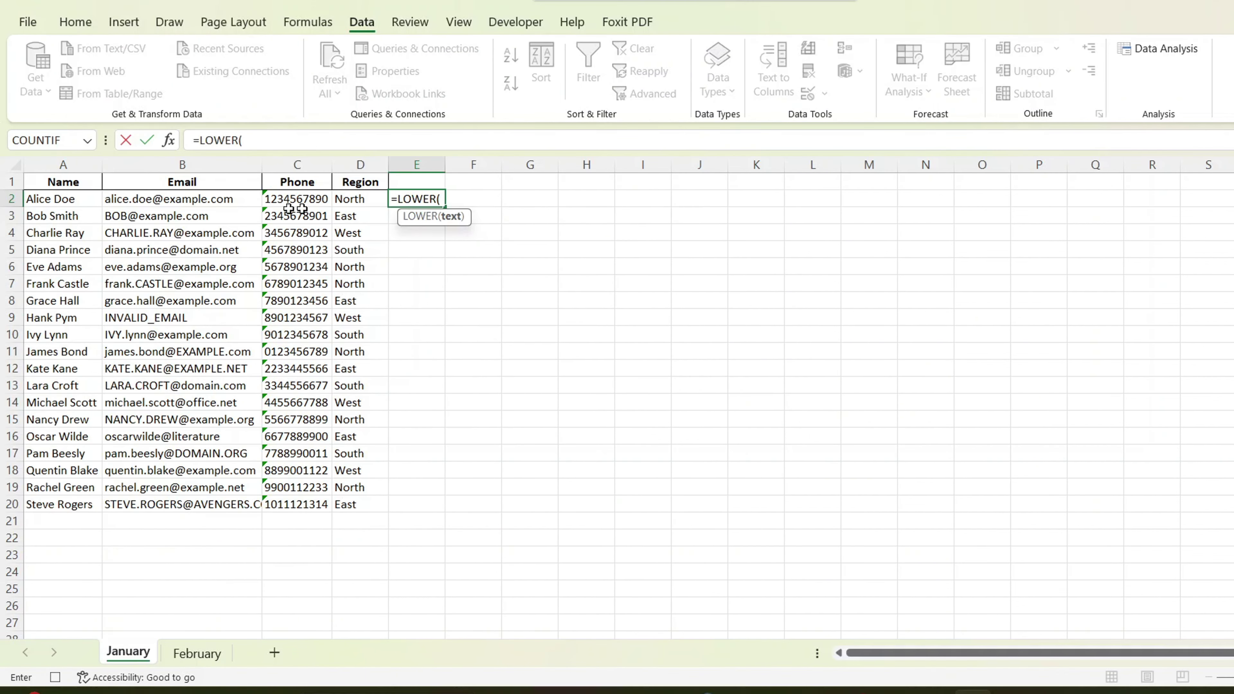
- Enter =LOWER(B2) in E2 and fill it down to E20 to convert every email to lowercase
click(231, 200)
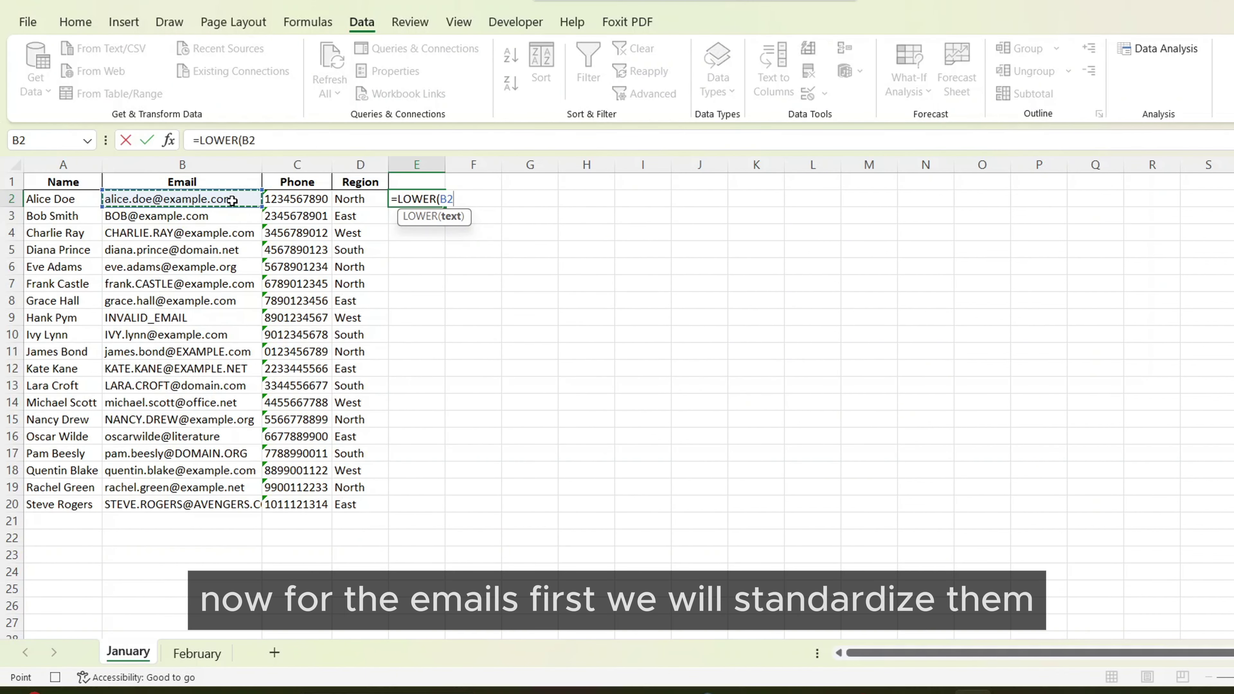
key(Return)
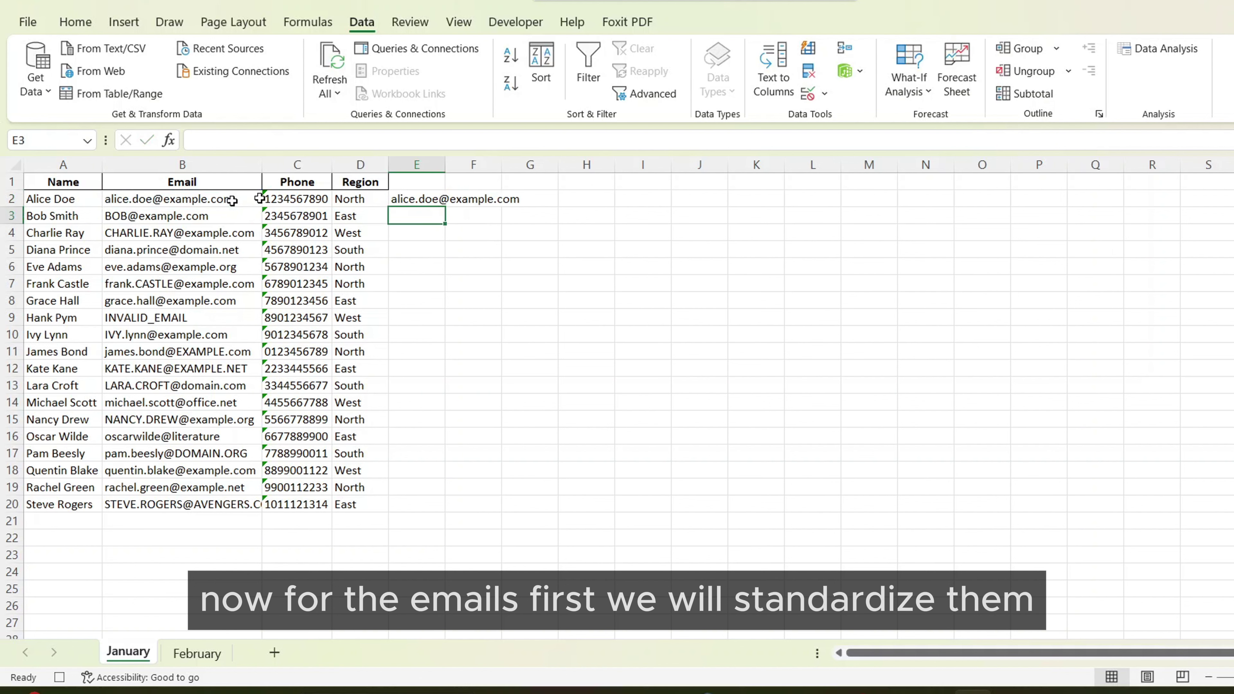
click(412, 200)
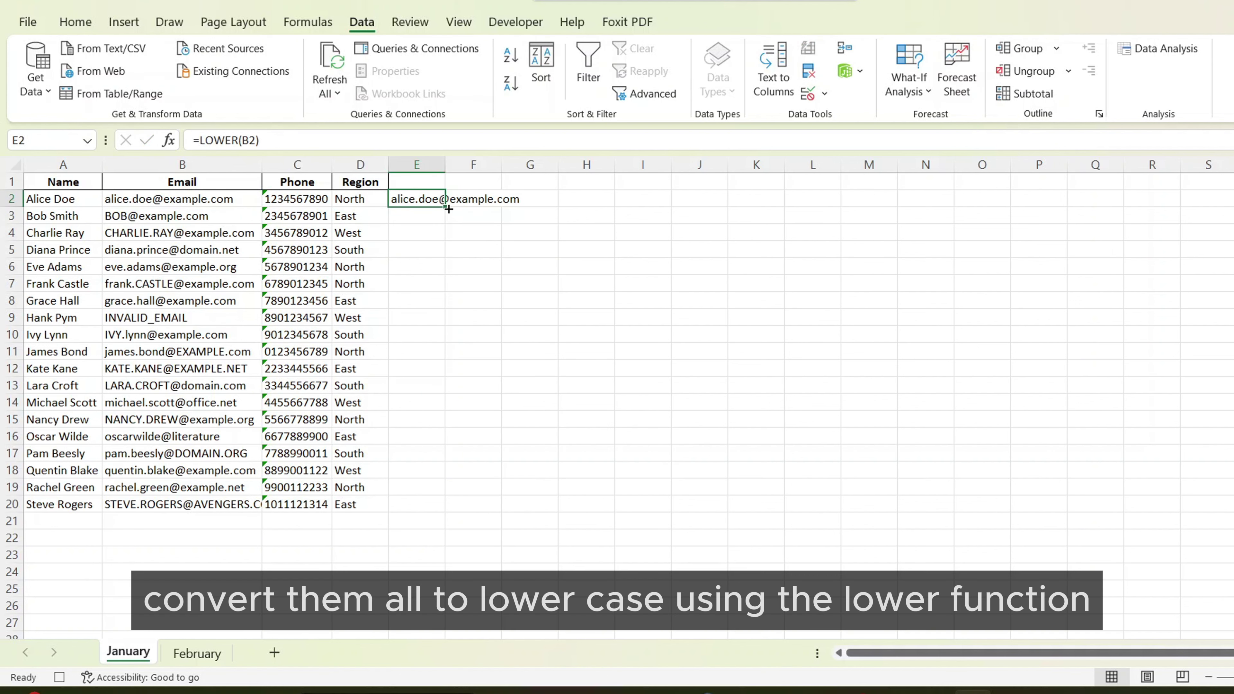
double_click(445, 208)
- Copy the lowercase emails in E2:E20 and paste them as values over the Email column starting at B2
right_click(423, 200)
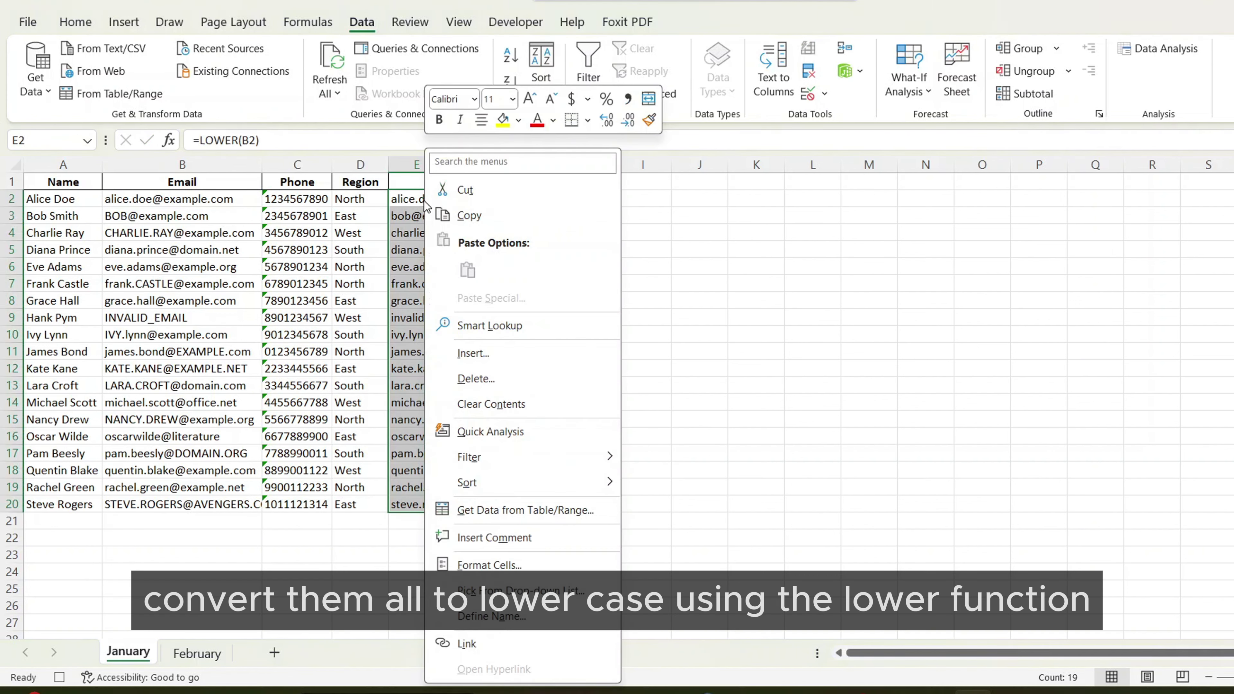
click(459, 217)
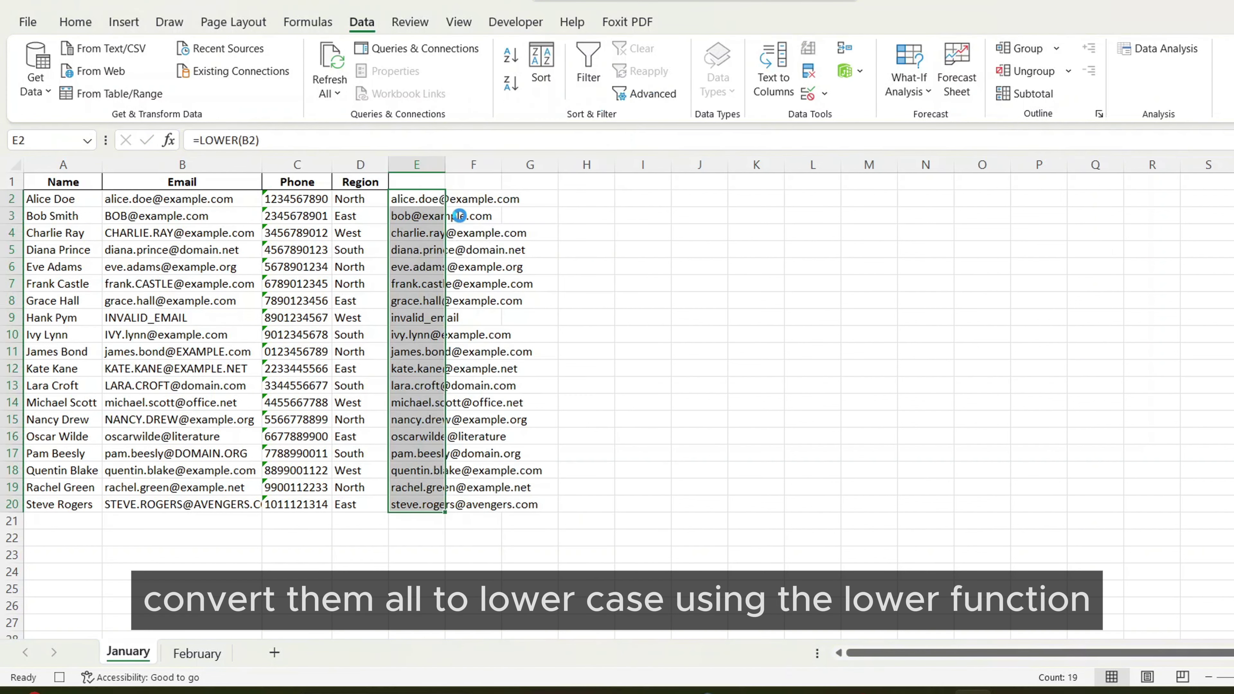
click(207, 199)
right_click(207, 199)
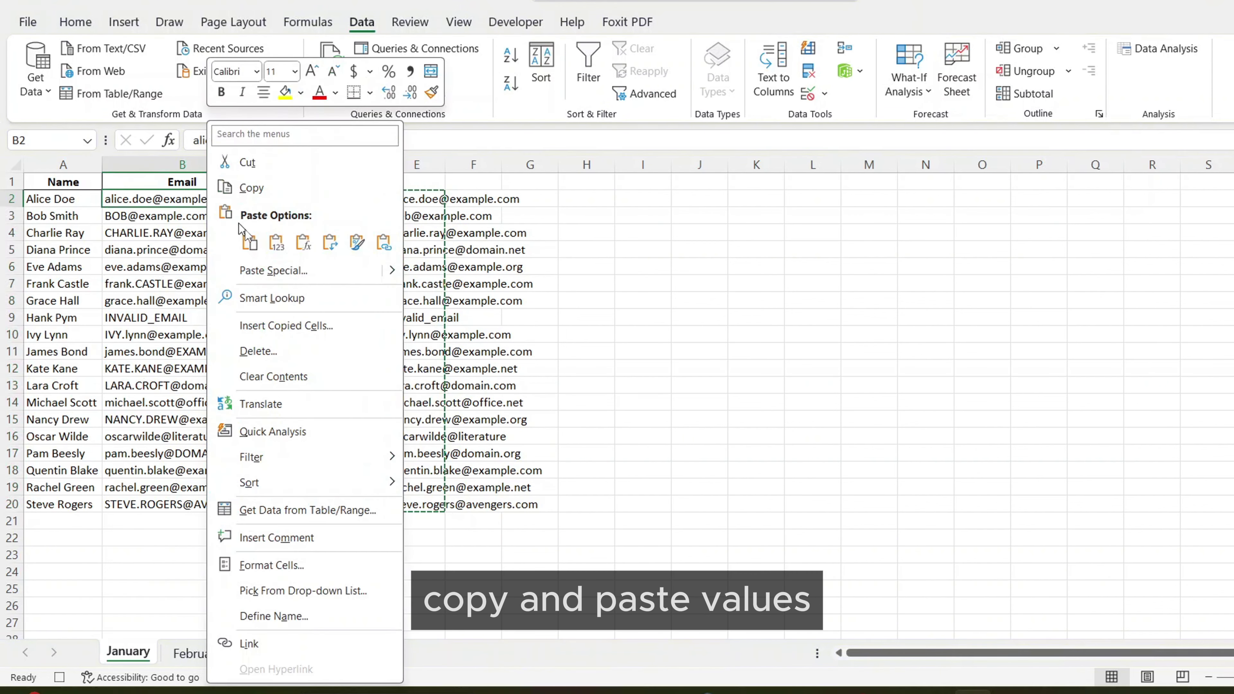
click(276, 242)
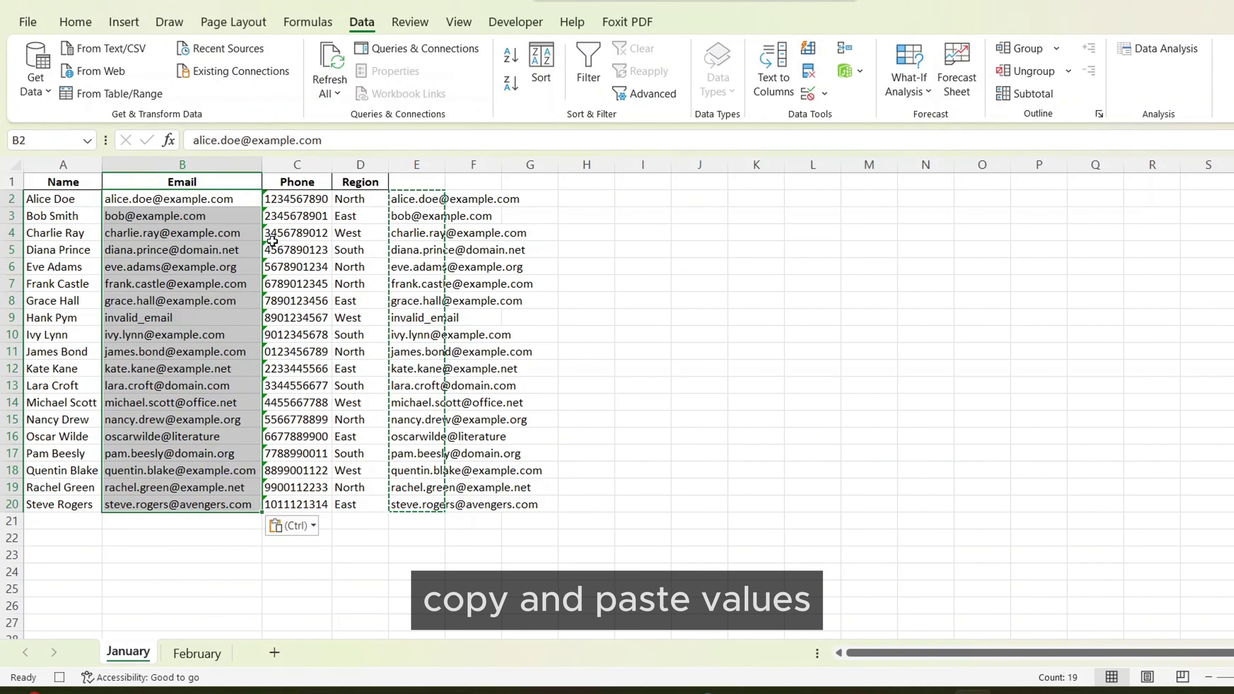
click(432, 200)
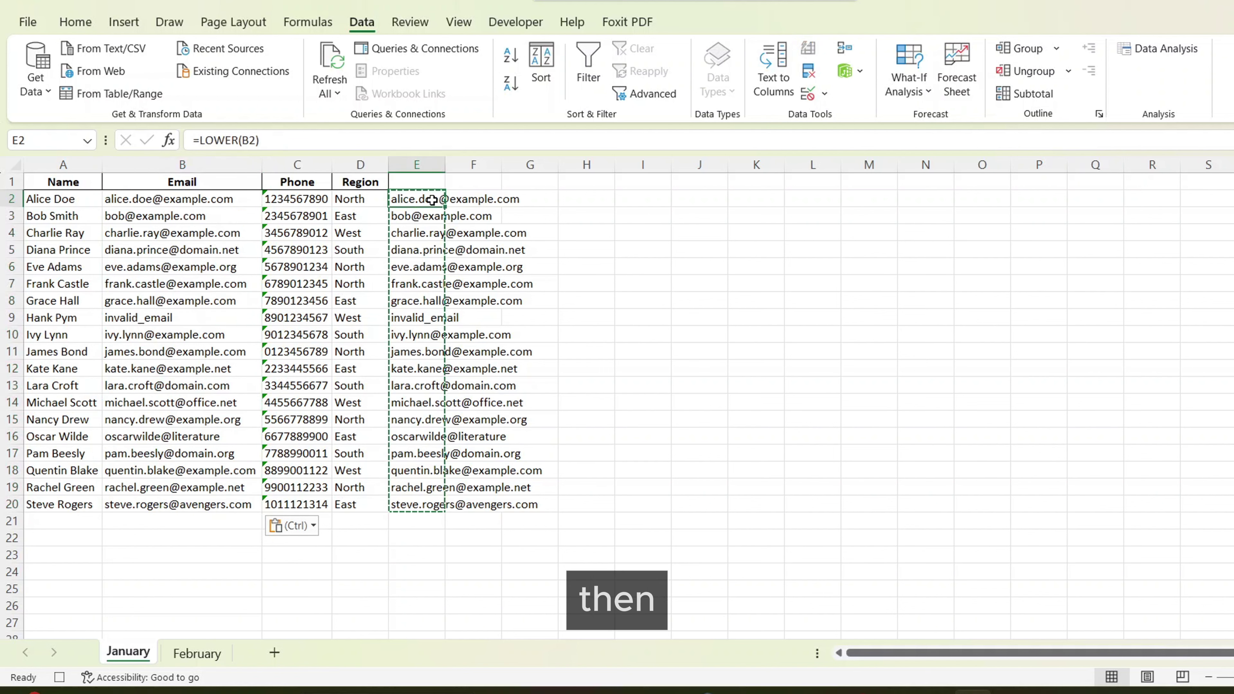
- Clear the helper formulas in E2:E20 and enter =IF(AND(ISNUMBER(SEARCH("@", B2)), ISNUMBER(SEARCH(".", B2))), "Valid", "Invalid") in E2
key(ctrl+shift+Down)
key(Delete)
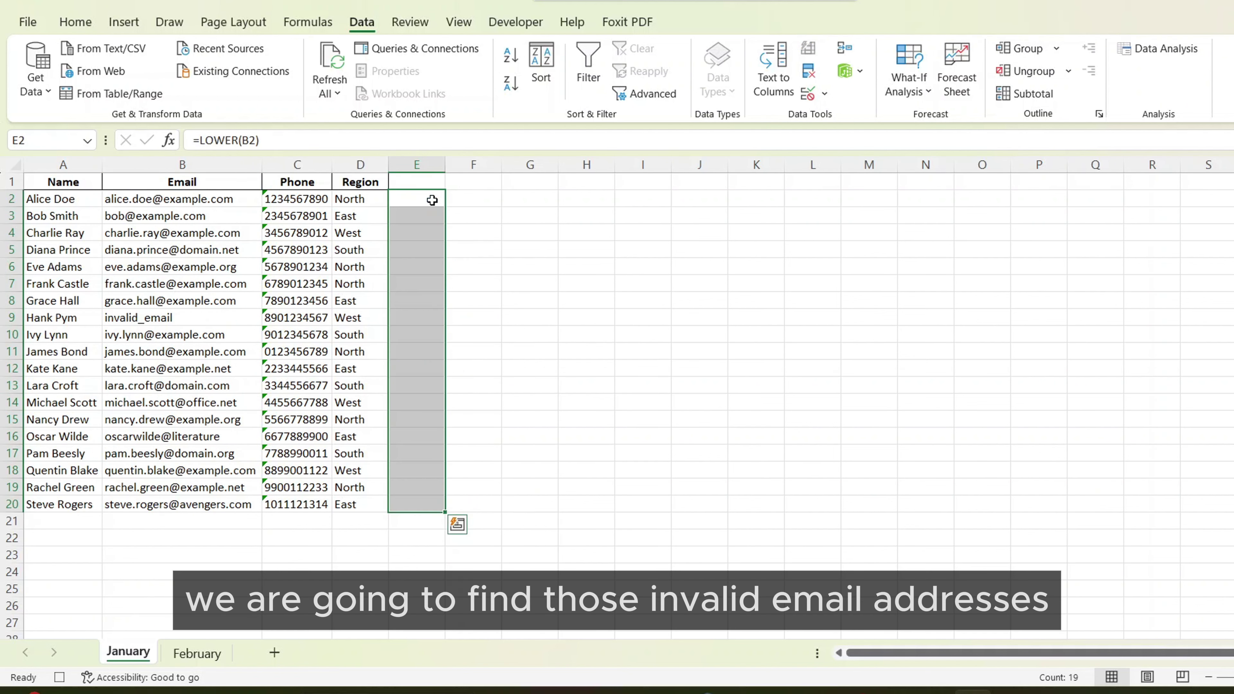
double_click(432, 200)
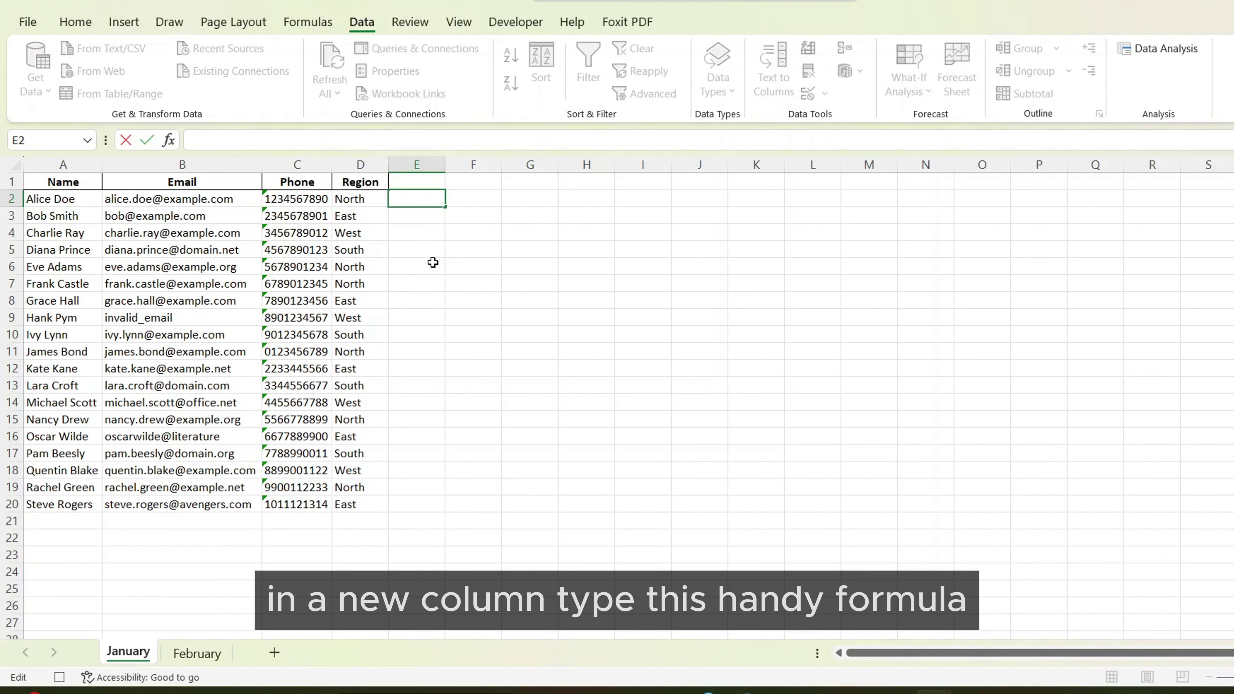
key(Escape)
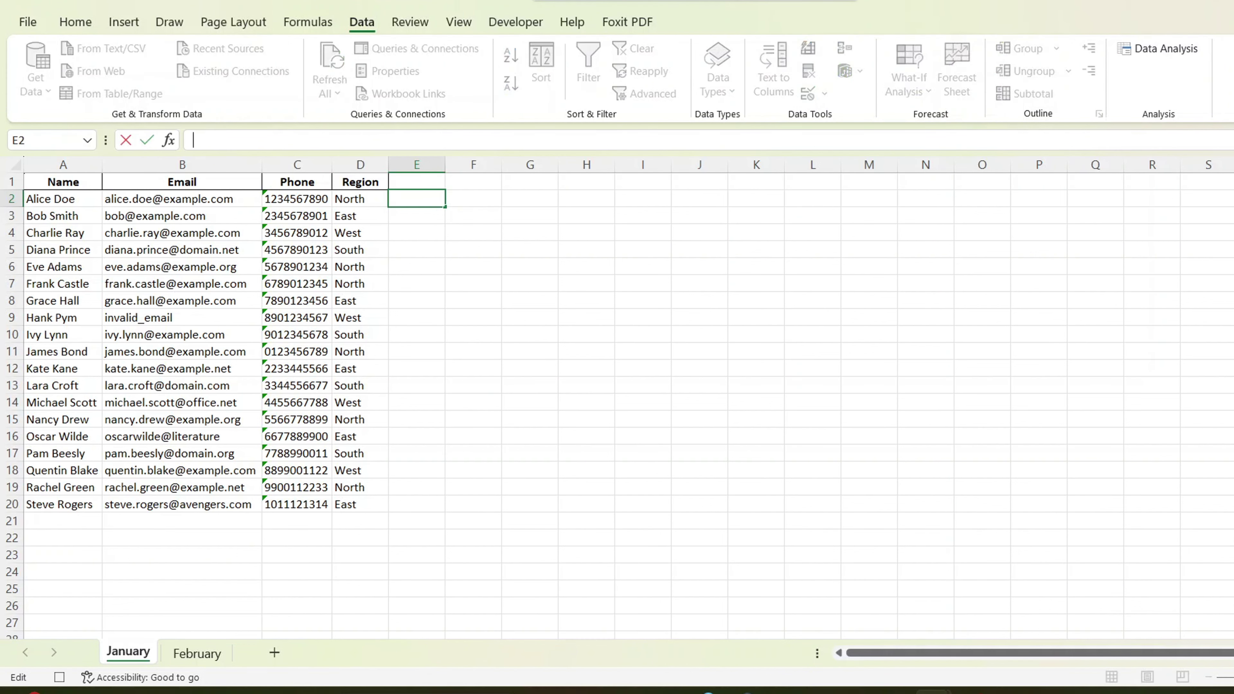
key(ctrl+v)
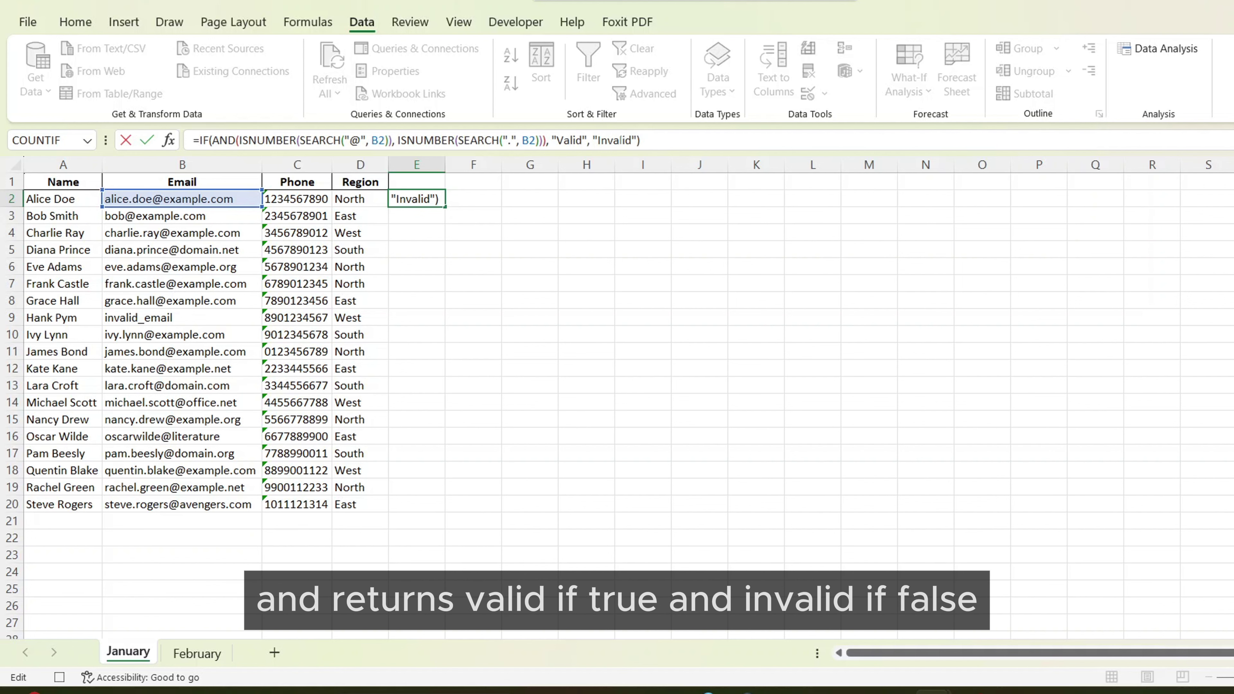
key(Return)
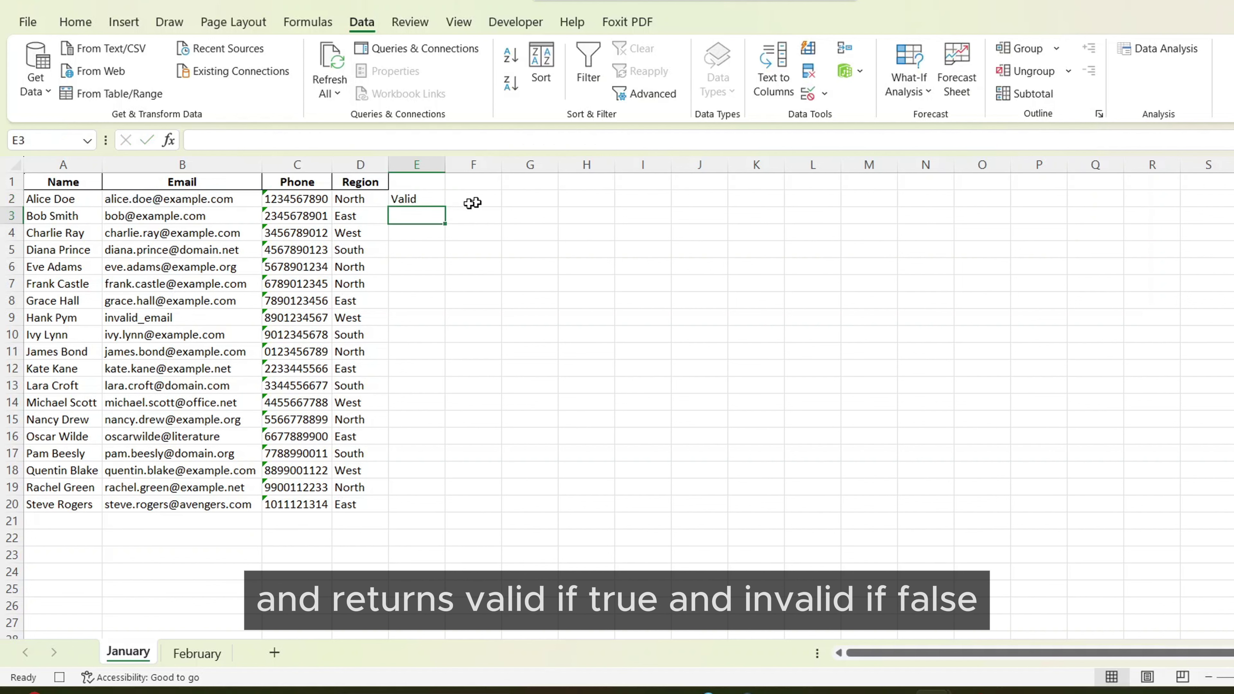
- Fill the email validation formula from E2 down to E20 and enter the header Valid Emails in E1
click(430, 197)
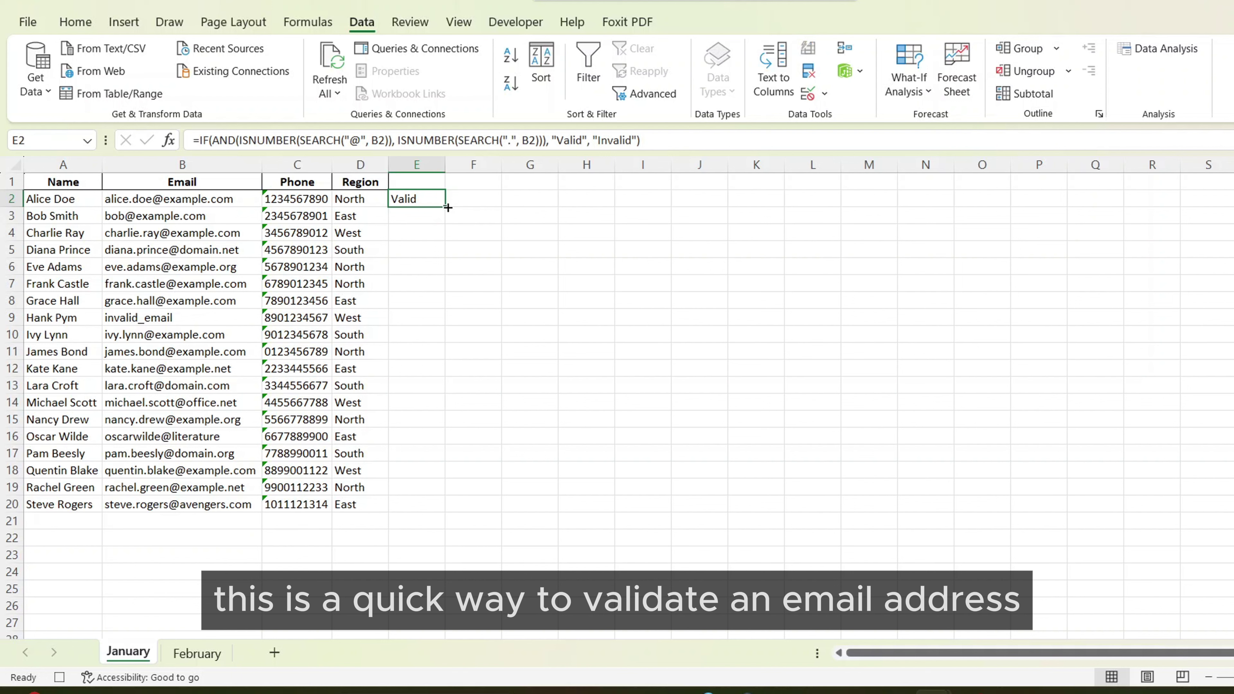
double_click(443, 206)
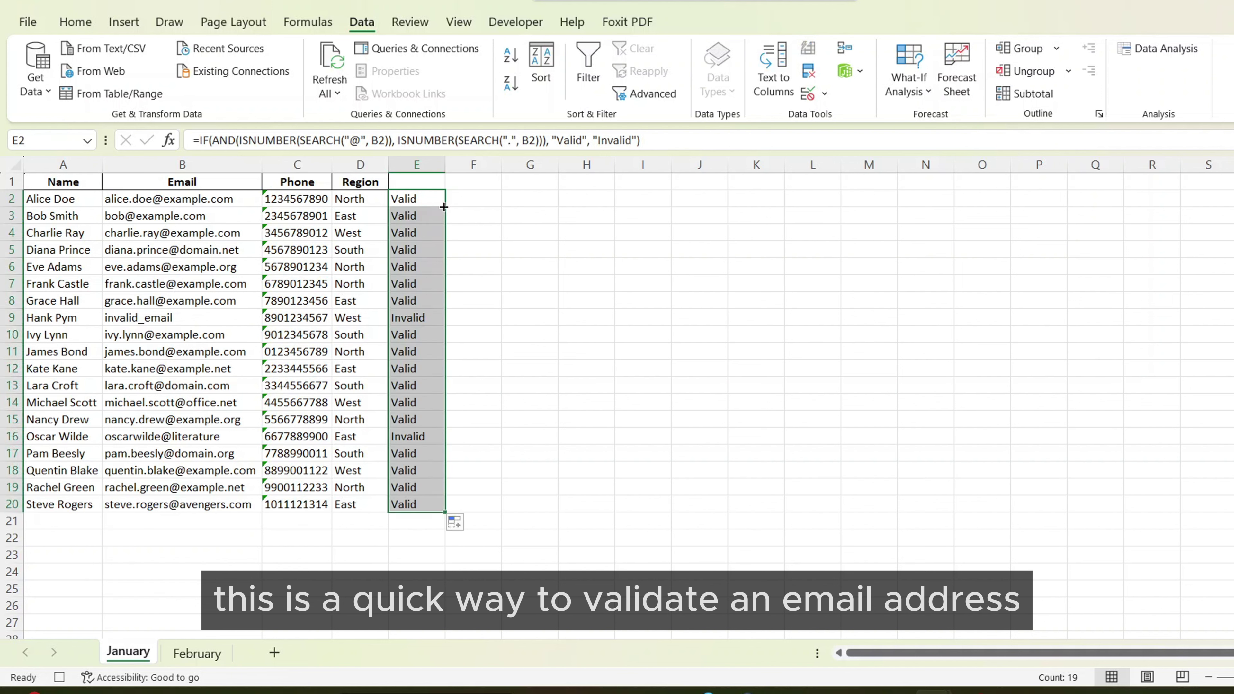
click(410, 182)
text(Valid Emails)
- Add filters to the customer table and exclude the Invalid rows in the Valid Emails column
click(589, 68)
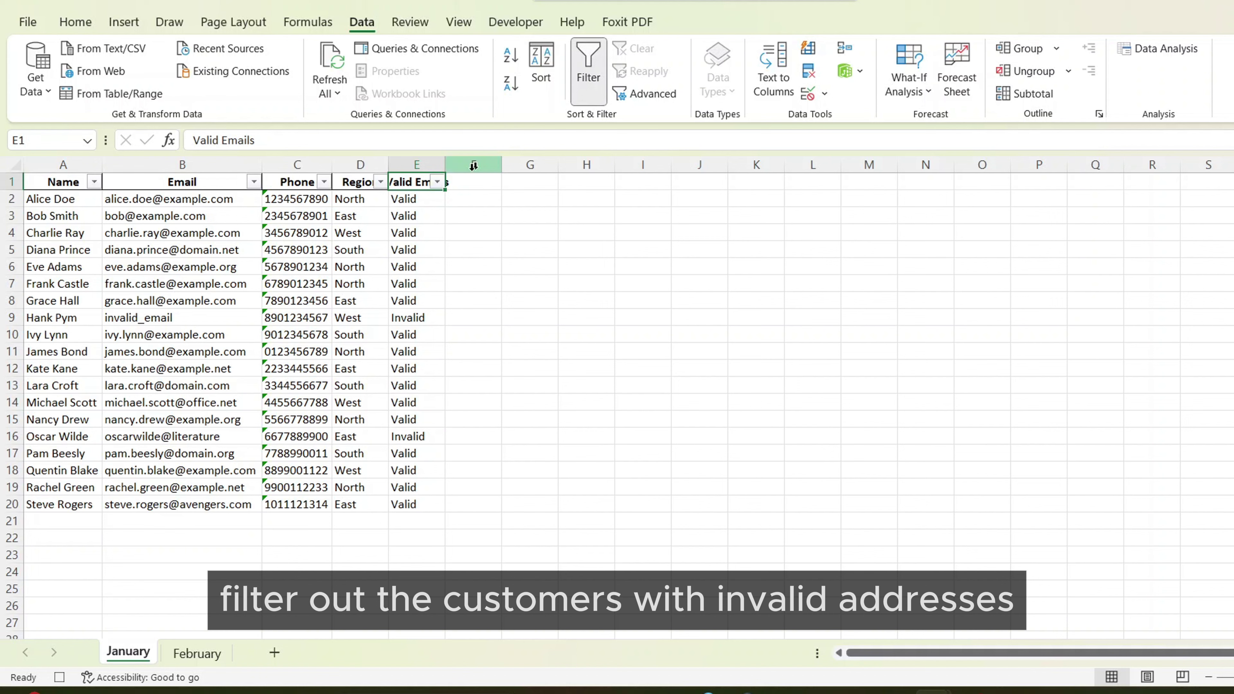
click(437, 182)
click(261, 425)
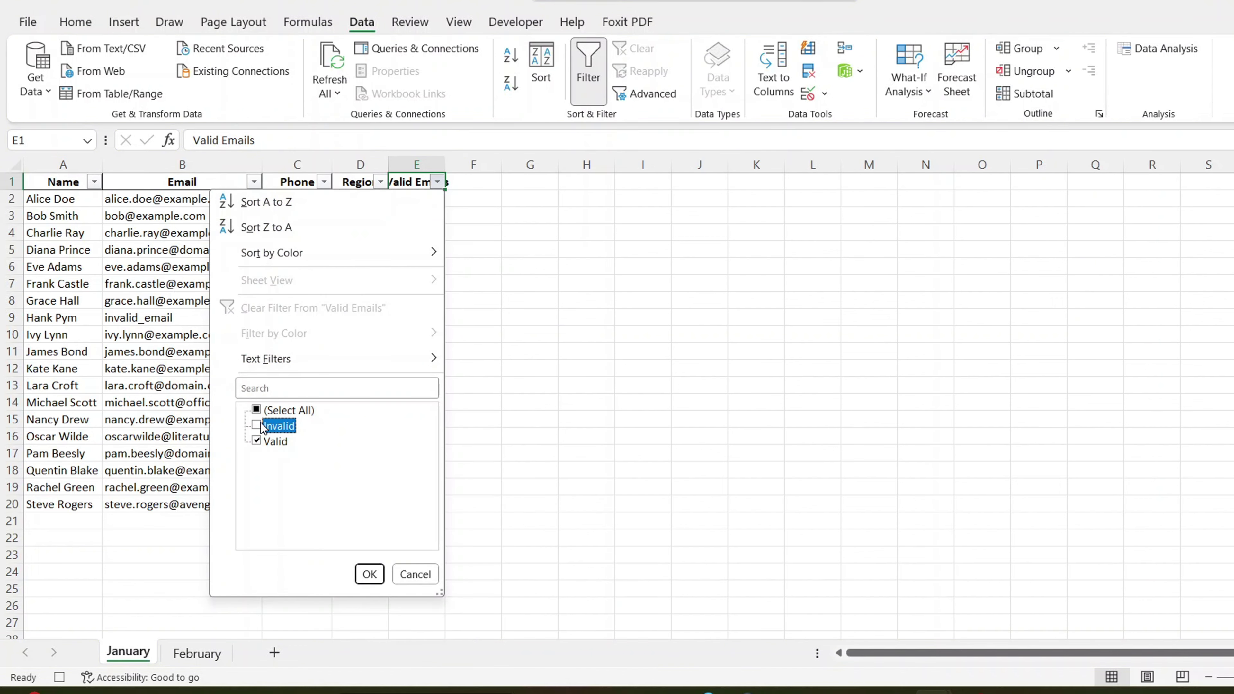
click(369, 574)
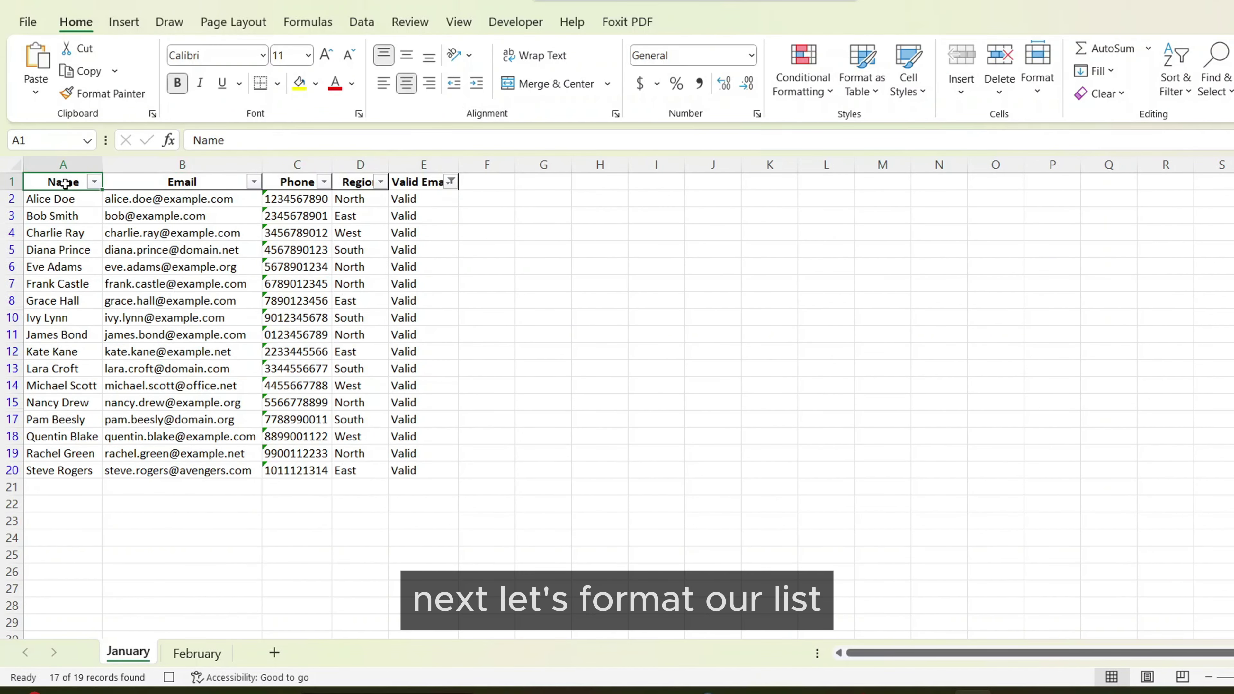
- Format the header row A1:E1 with a dark blue fill and white font
drag(422, 181, 65, 183)
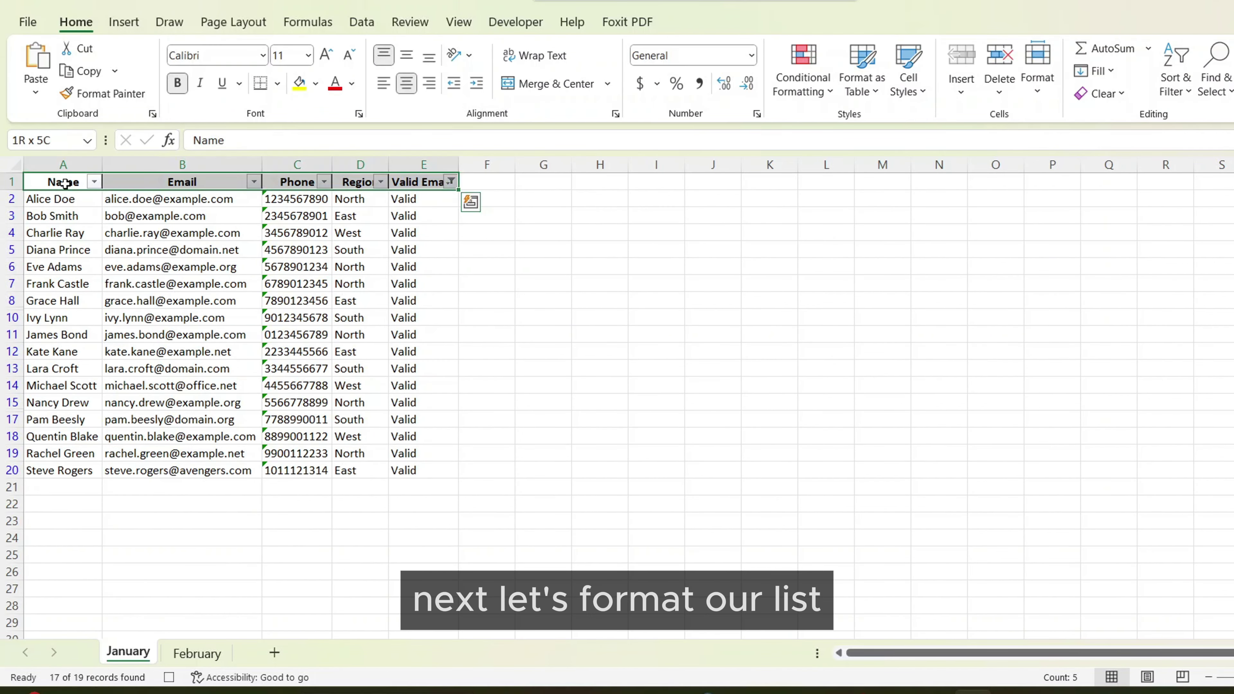
click(316, 83)
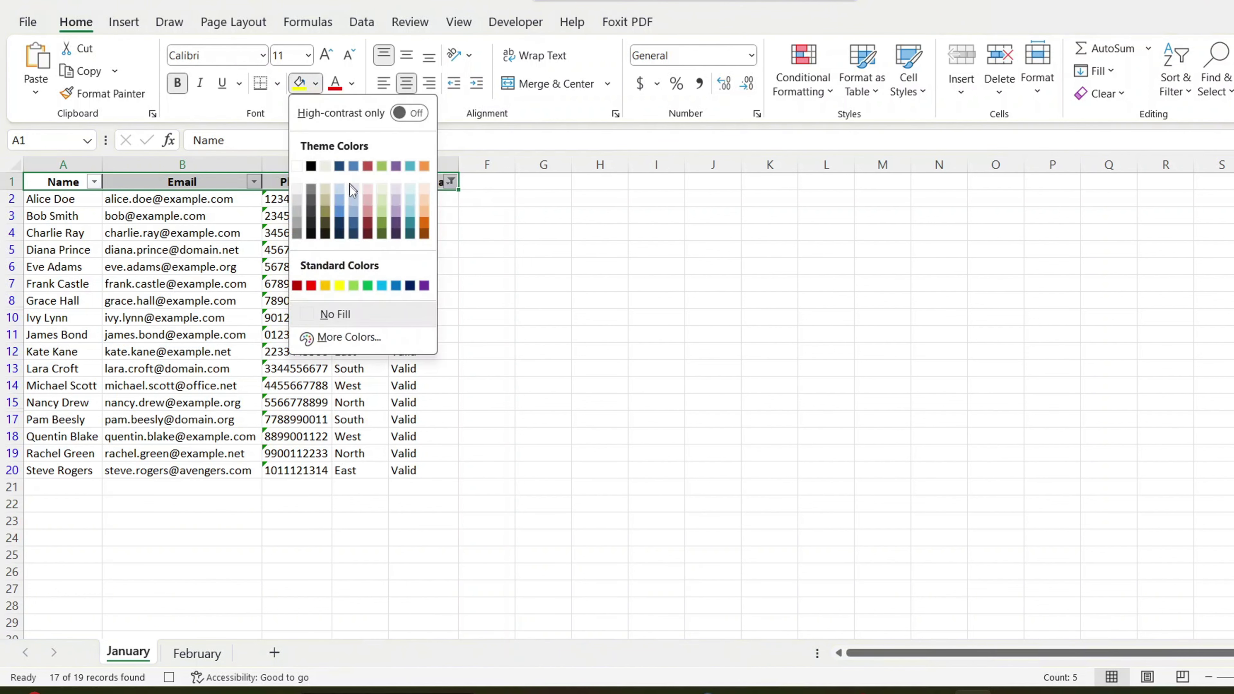
click(339, 166)
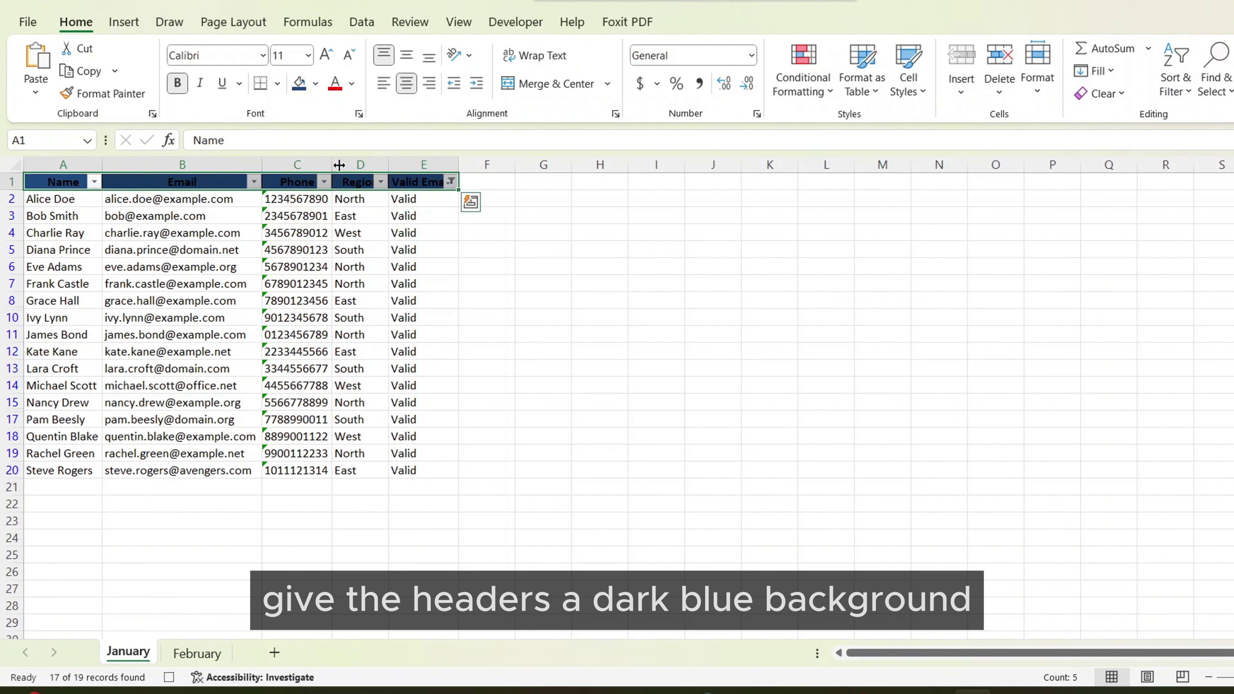
click(351, 85)
click(332, 192)
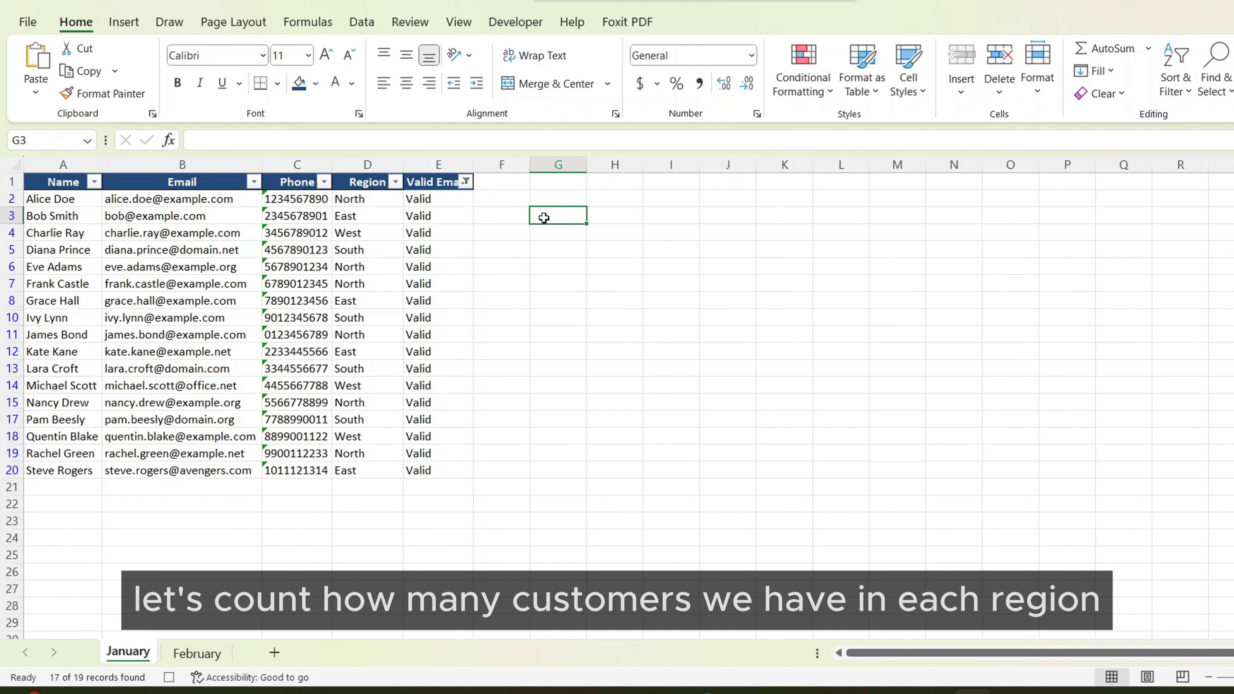
- Enter the region names North, East, South and West in cells G3 to G6
text(No)
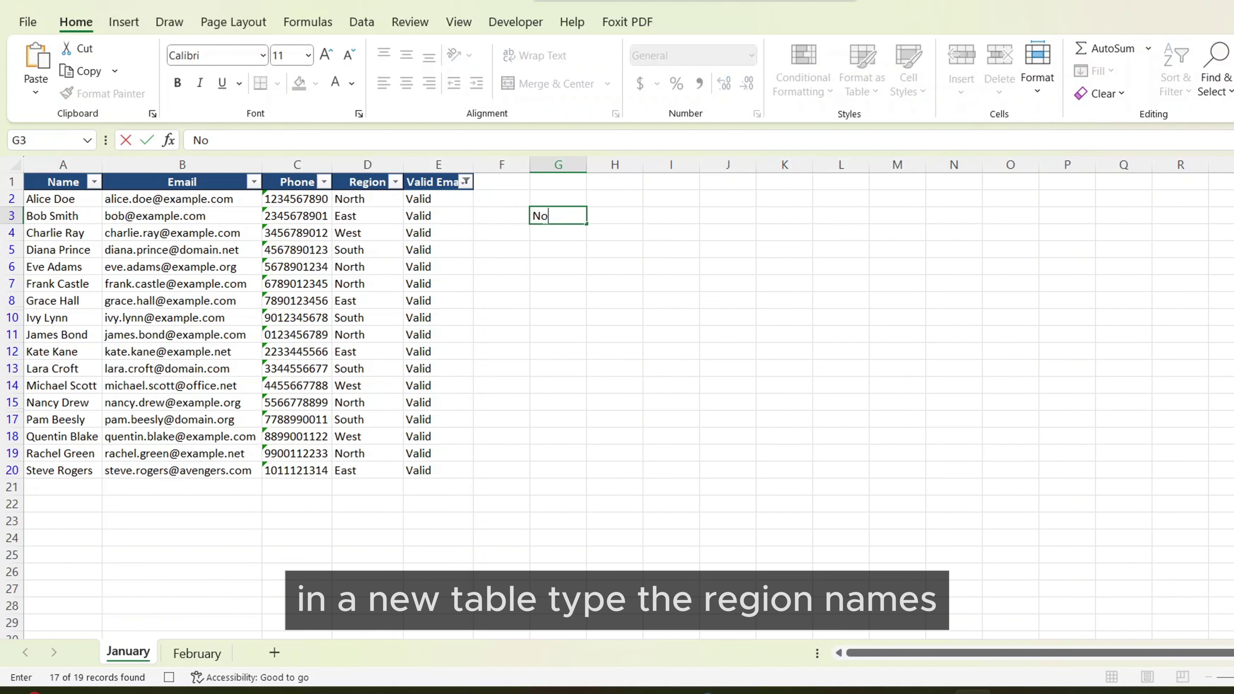
text(rth)
key(Return)
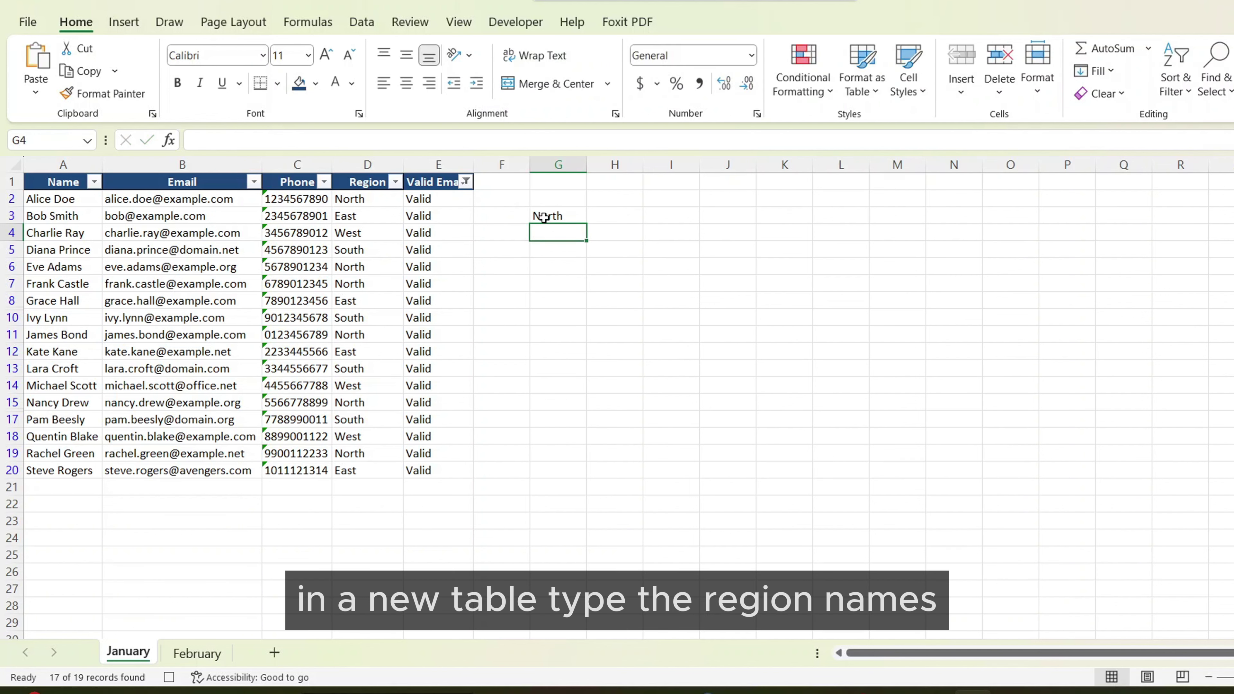
text(East)
key(Return)
text(South)
key(Return)
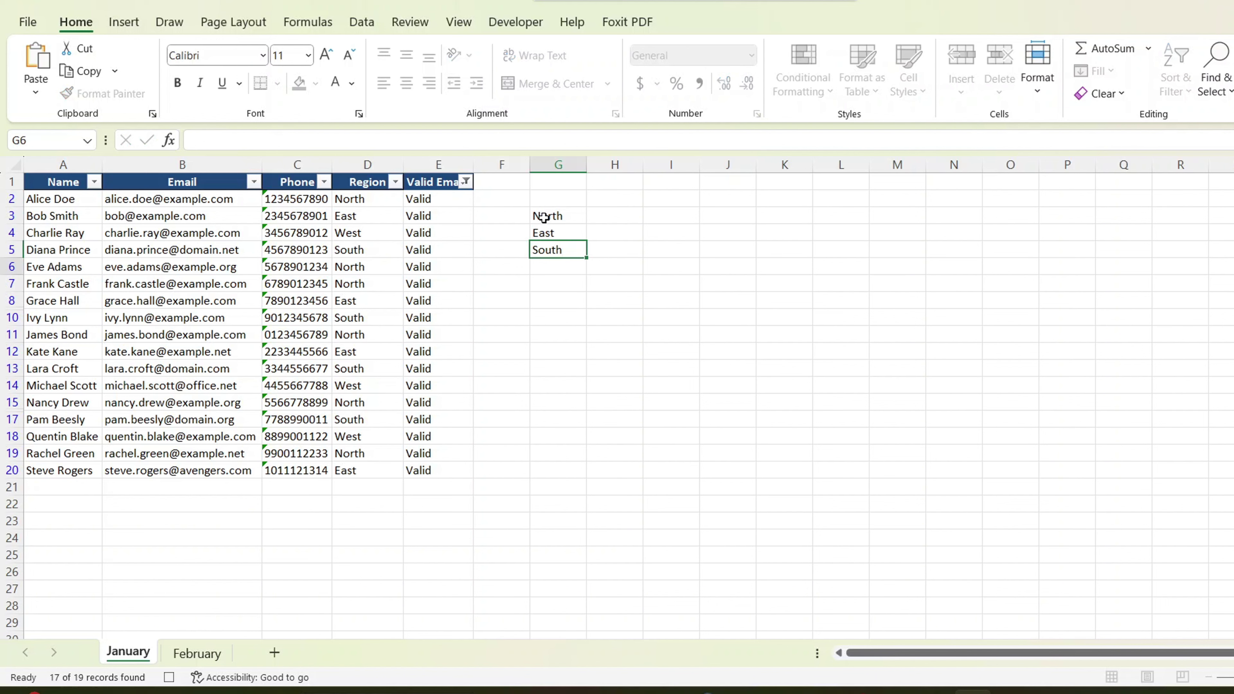
text(West)
key(Return)
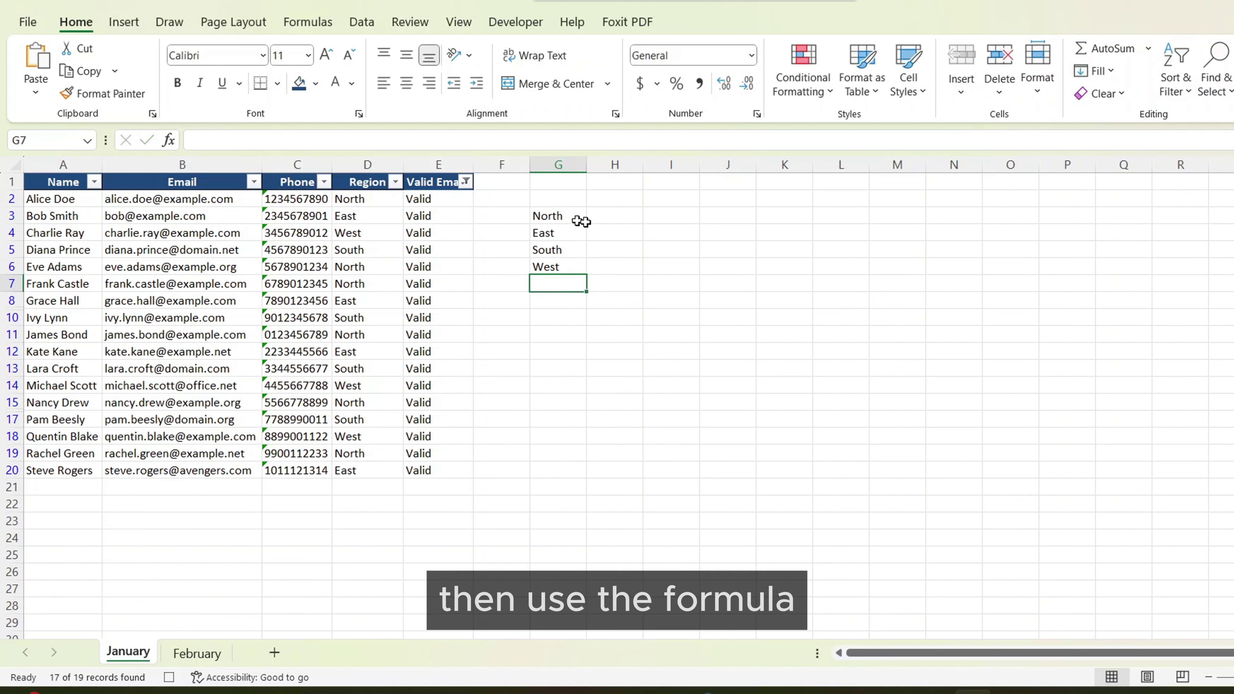
- Count the customers per region by entering =COUNTIF(D:D, G3) in H3 and filling it down to H6
click(611, 217)
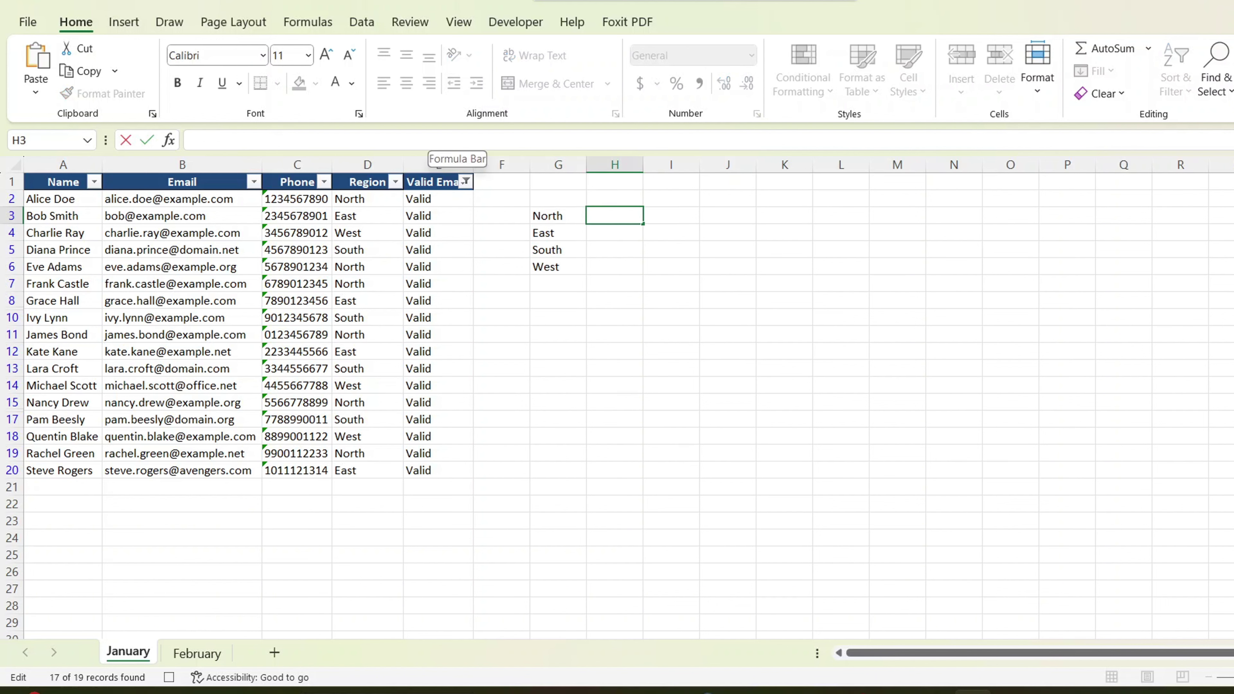
text(=COUNTIF(D:D, "G2"))
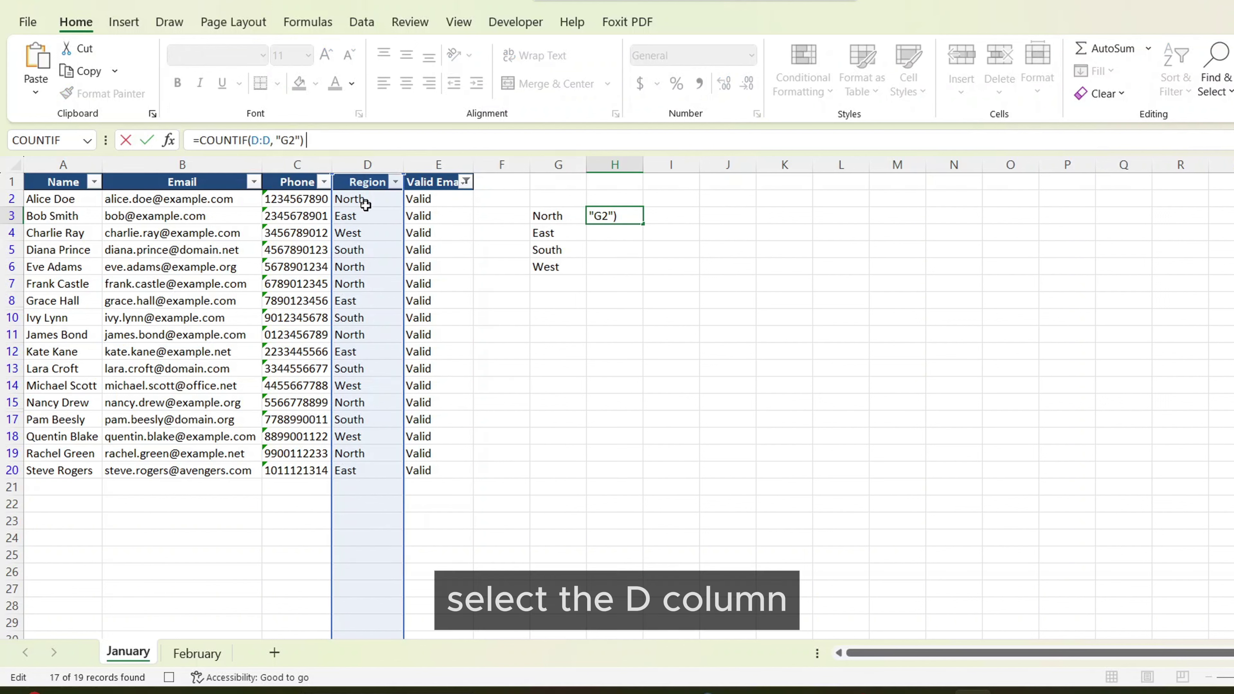
click(301, 142)
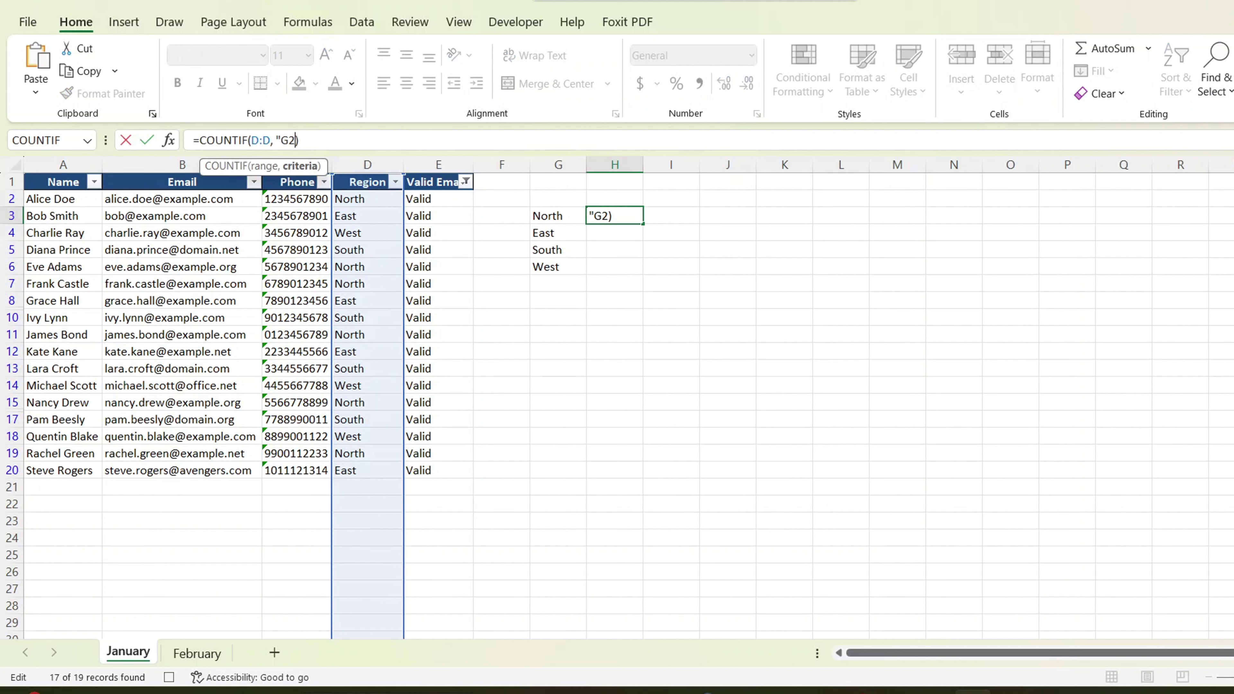
key(BackSpace)
key(BackSpace)
key(BackSpace)
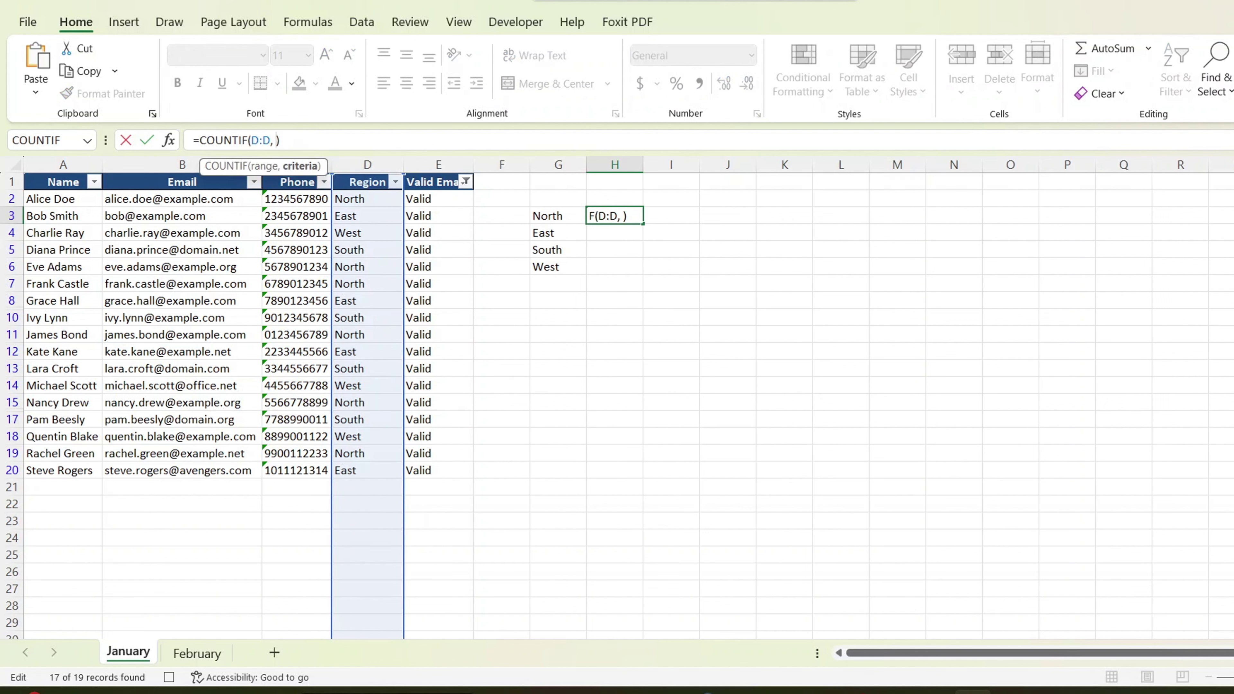
click(549, 216)
key(Return)
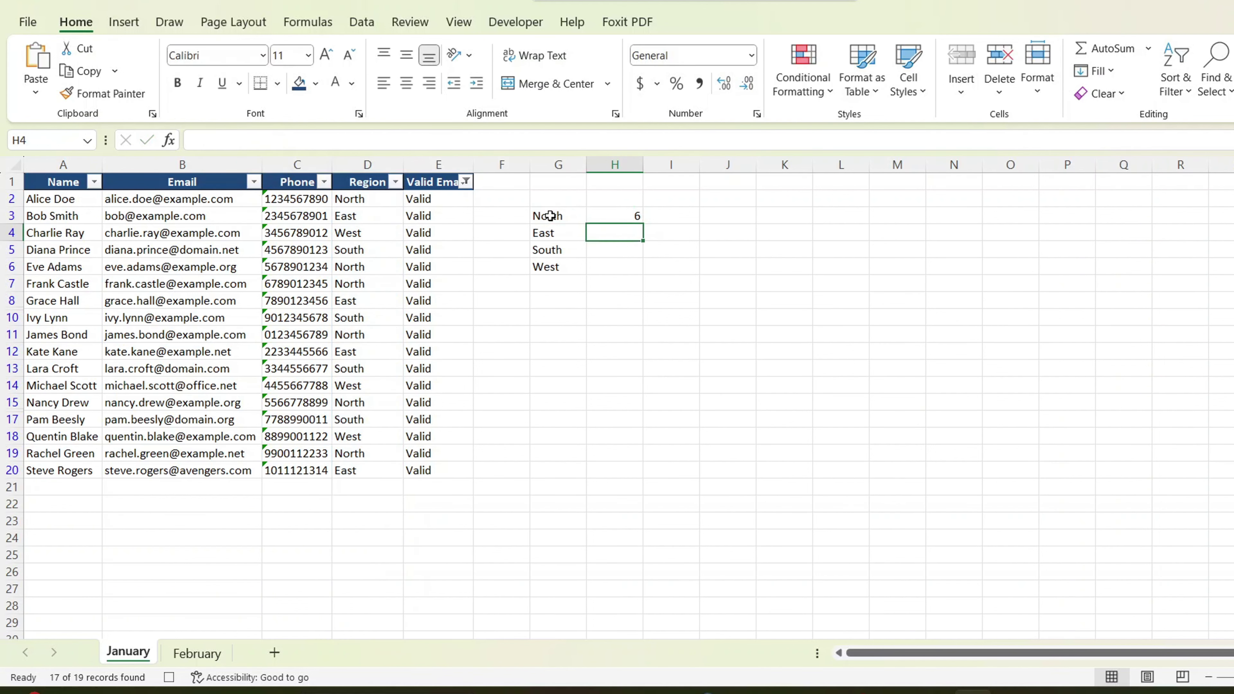
click(617, 216)
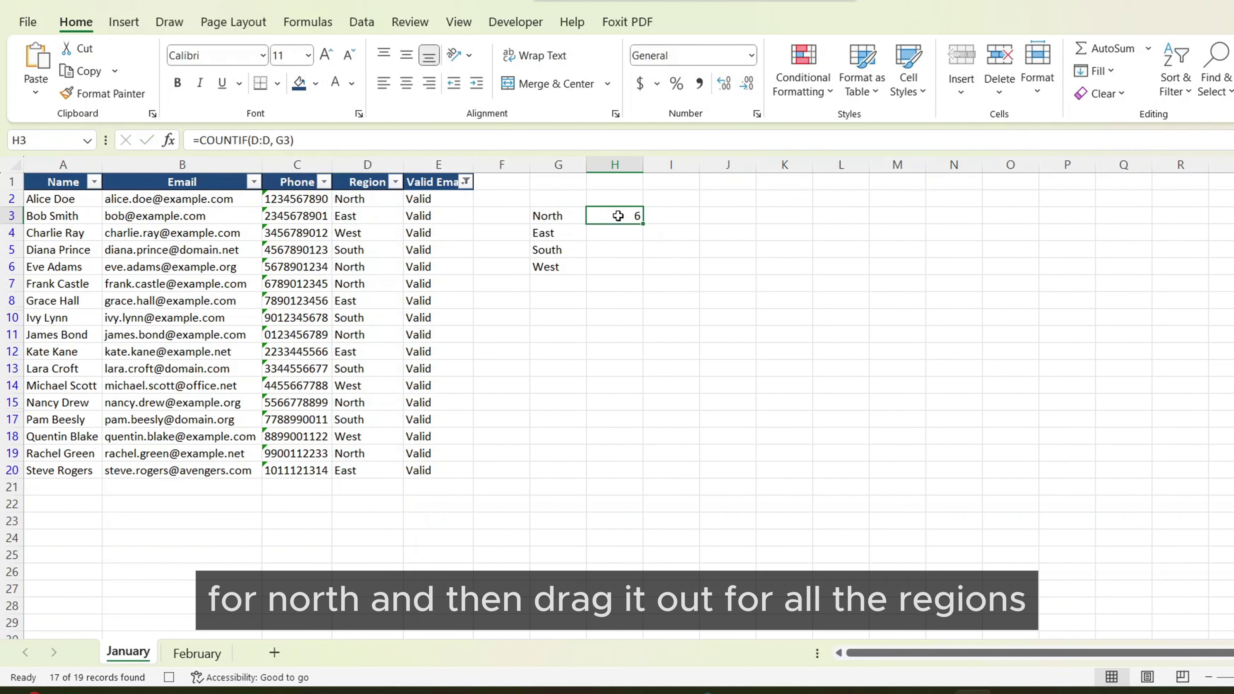
drag(645, 223, 640, 270)
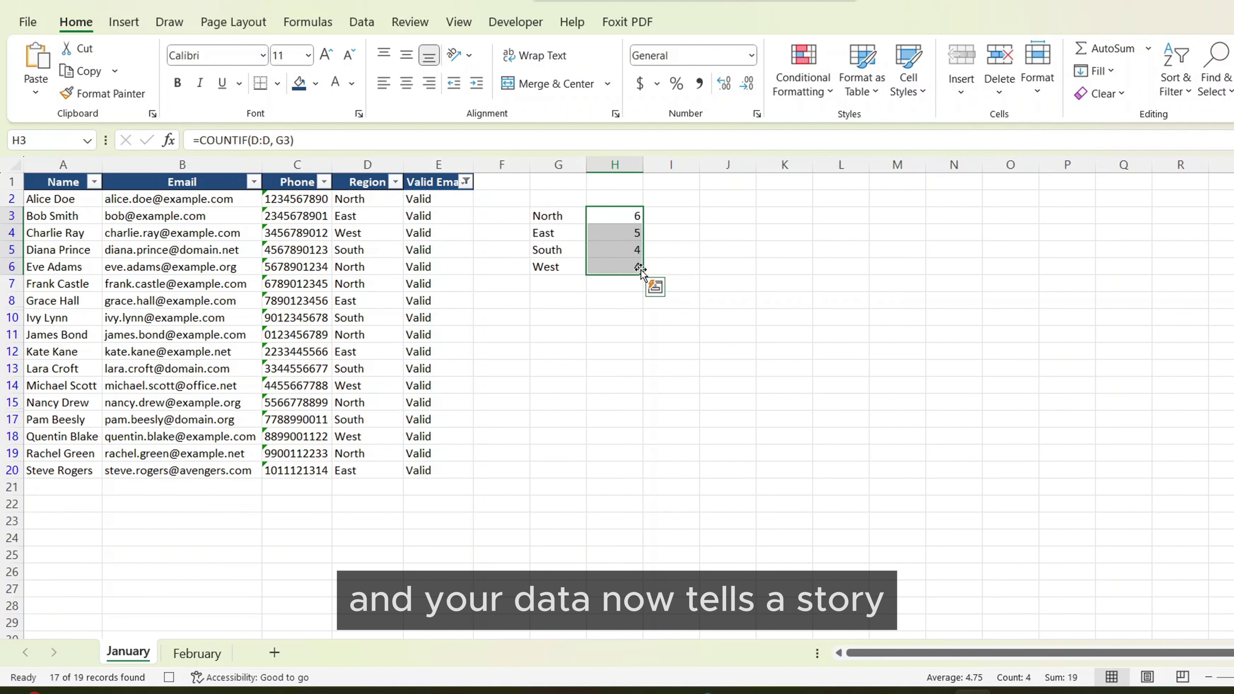
- Insert a 2-D clustered column chart from the region summary in G3:H6
key(Left)
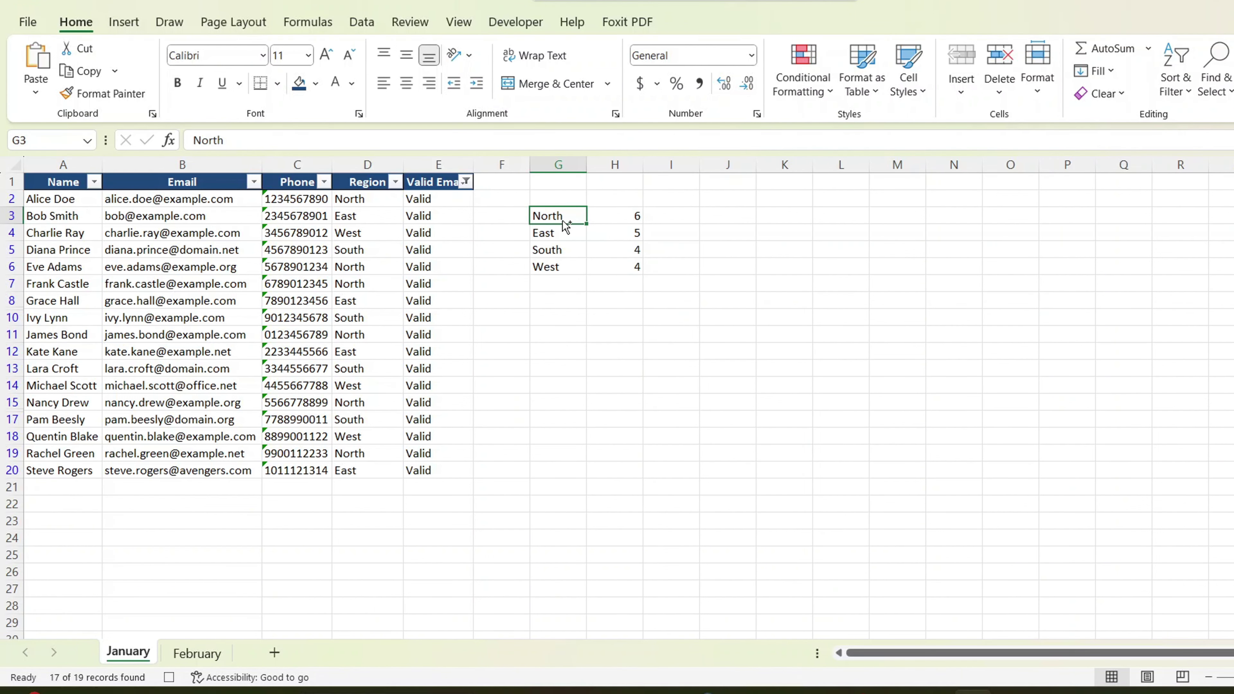
key(shift+Right)
key(ctrl+shift+Down)
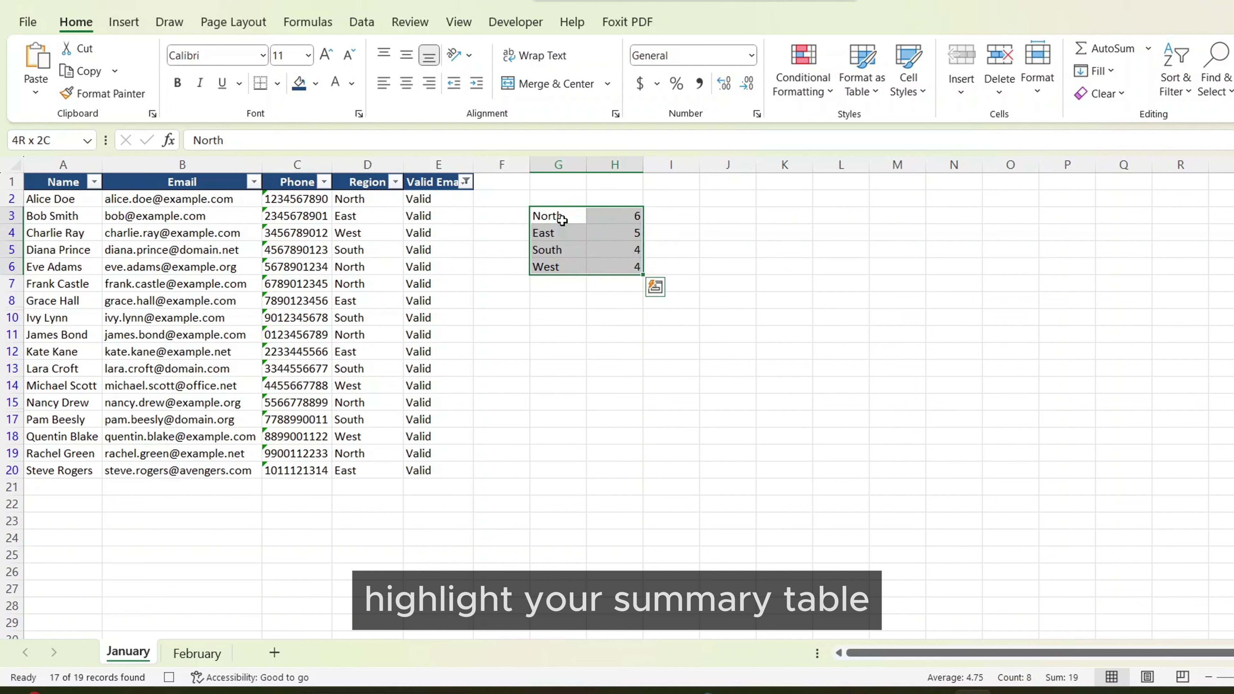
click(124, 22)
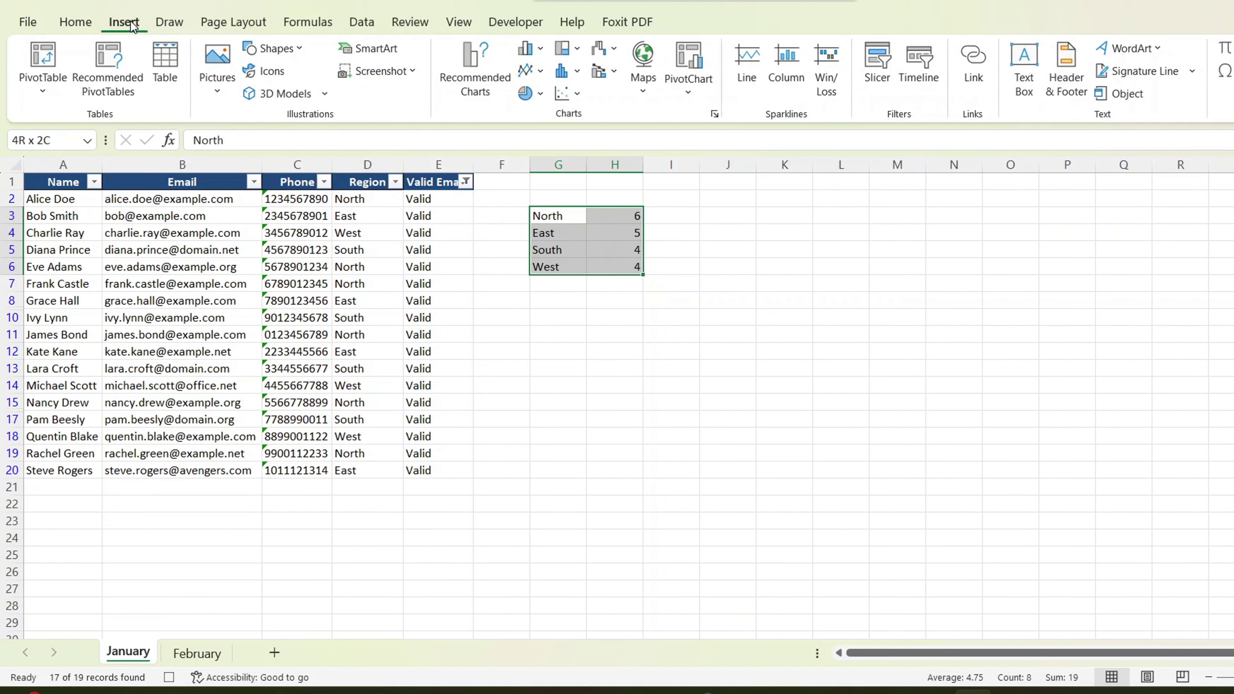
click(546, 51)
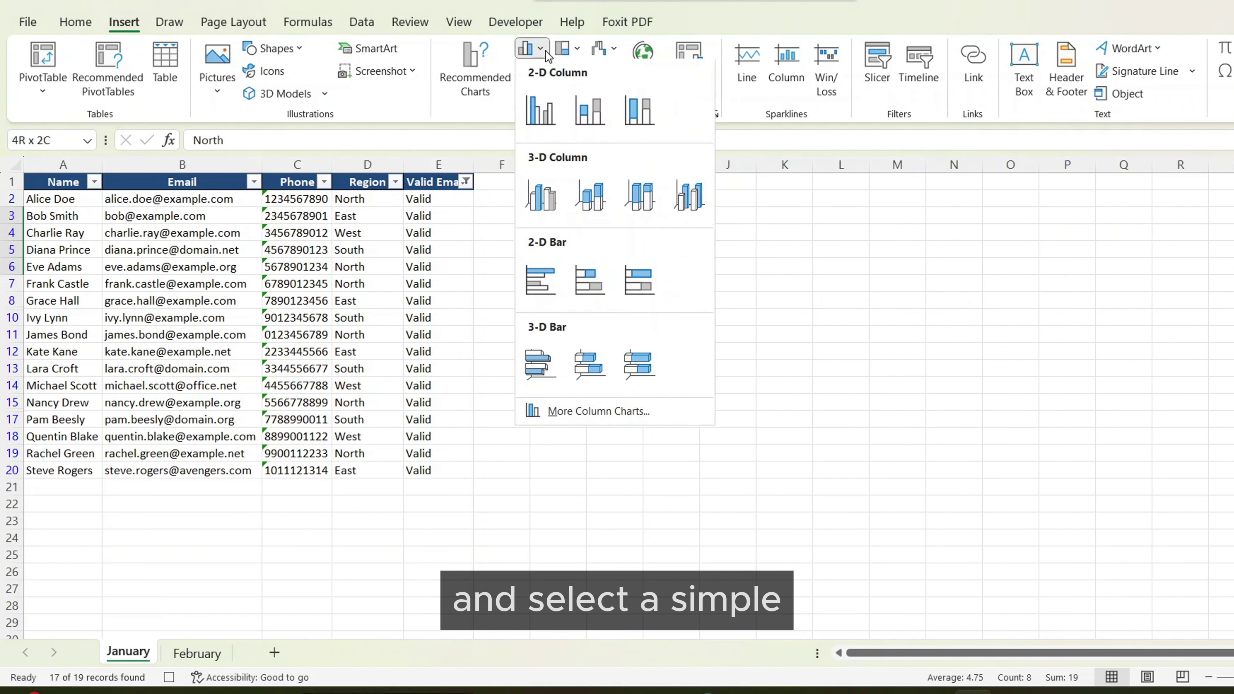
click(539, 112)
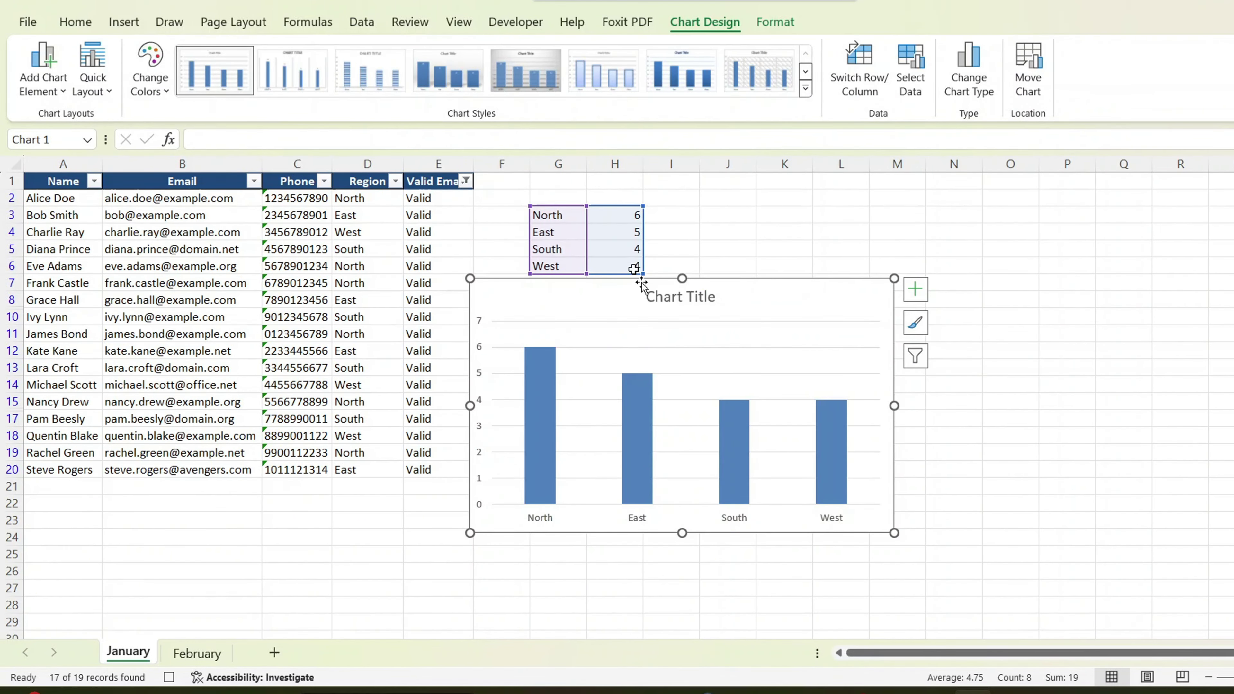
- Change the chart title to Monthly Customer Distribution
click(665, 302)
click(665, 298)
key(ctrl+a)
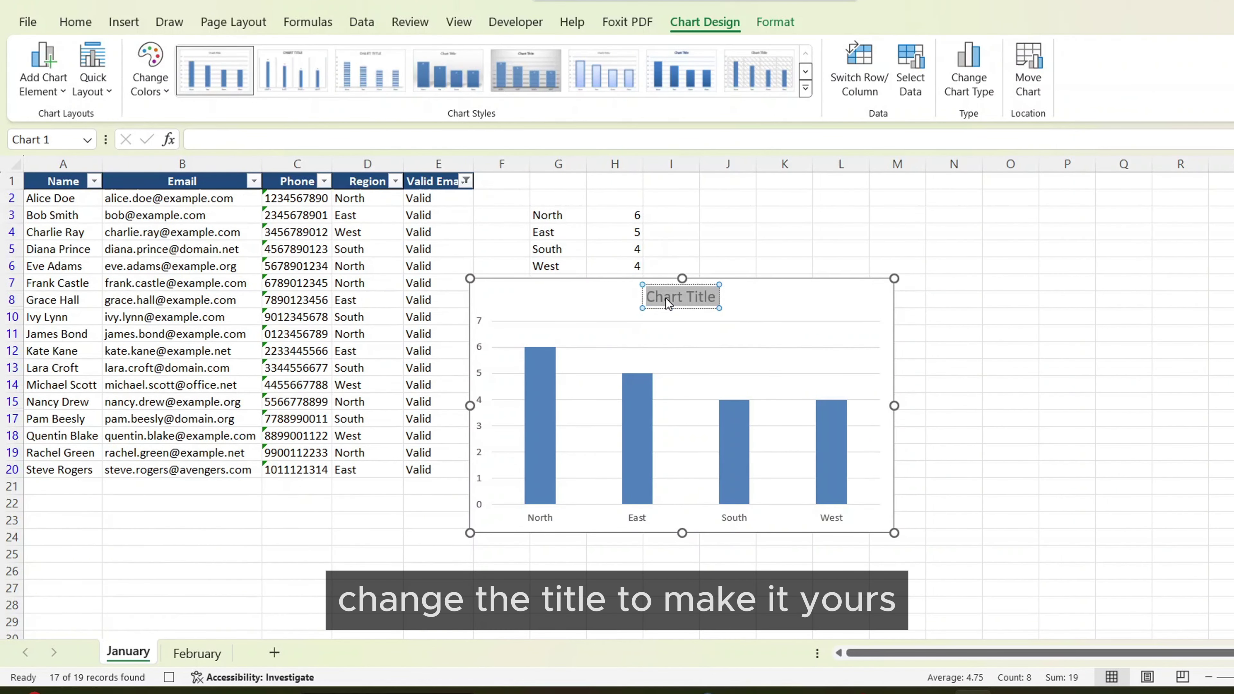
text(Monthly Customer)
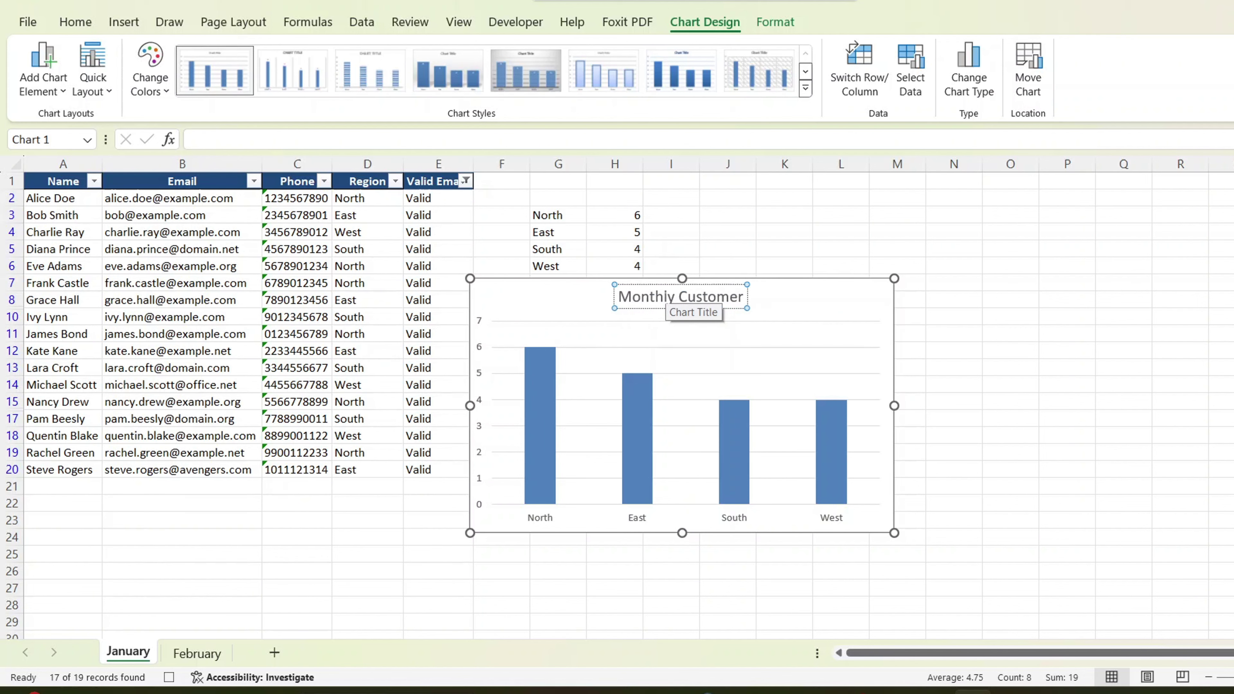
text( Distribution)
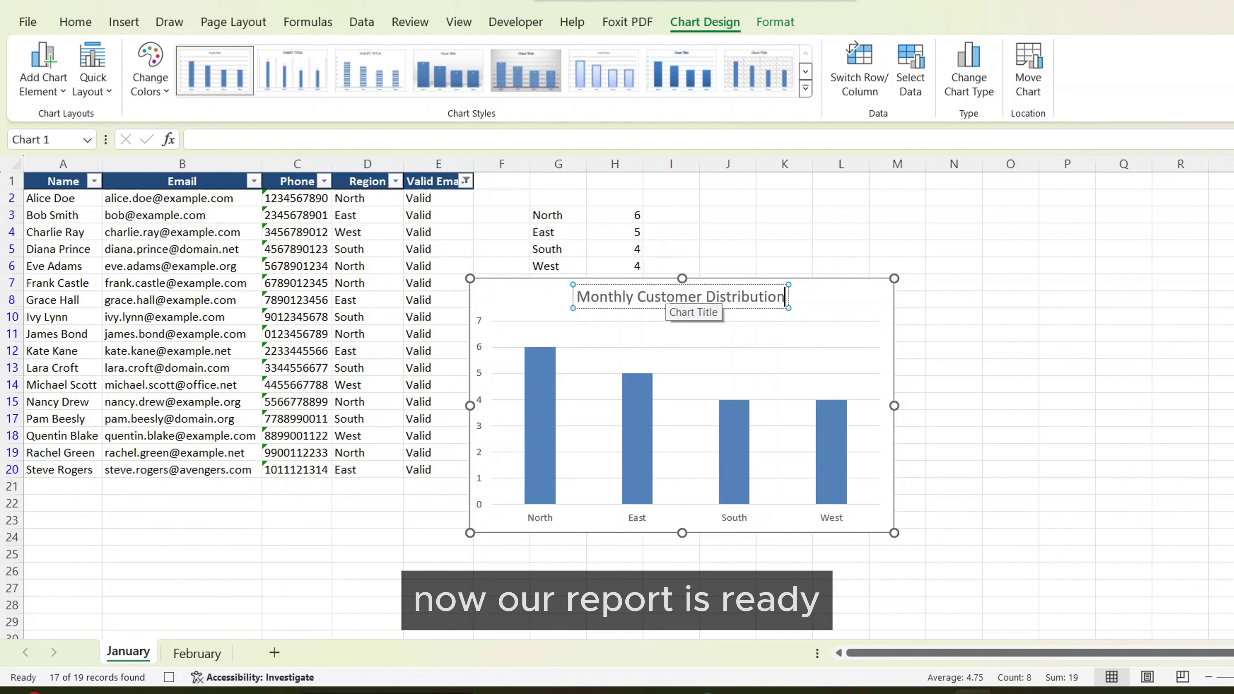
click(917, 311)
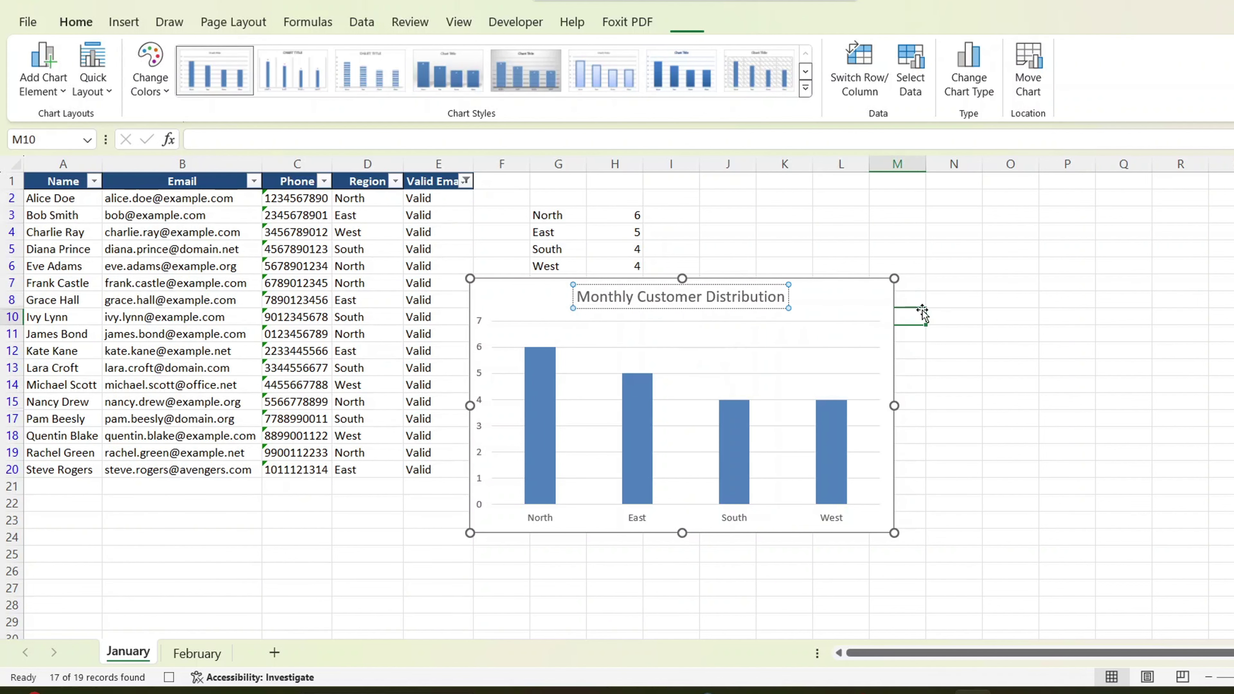
click(853, 305)
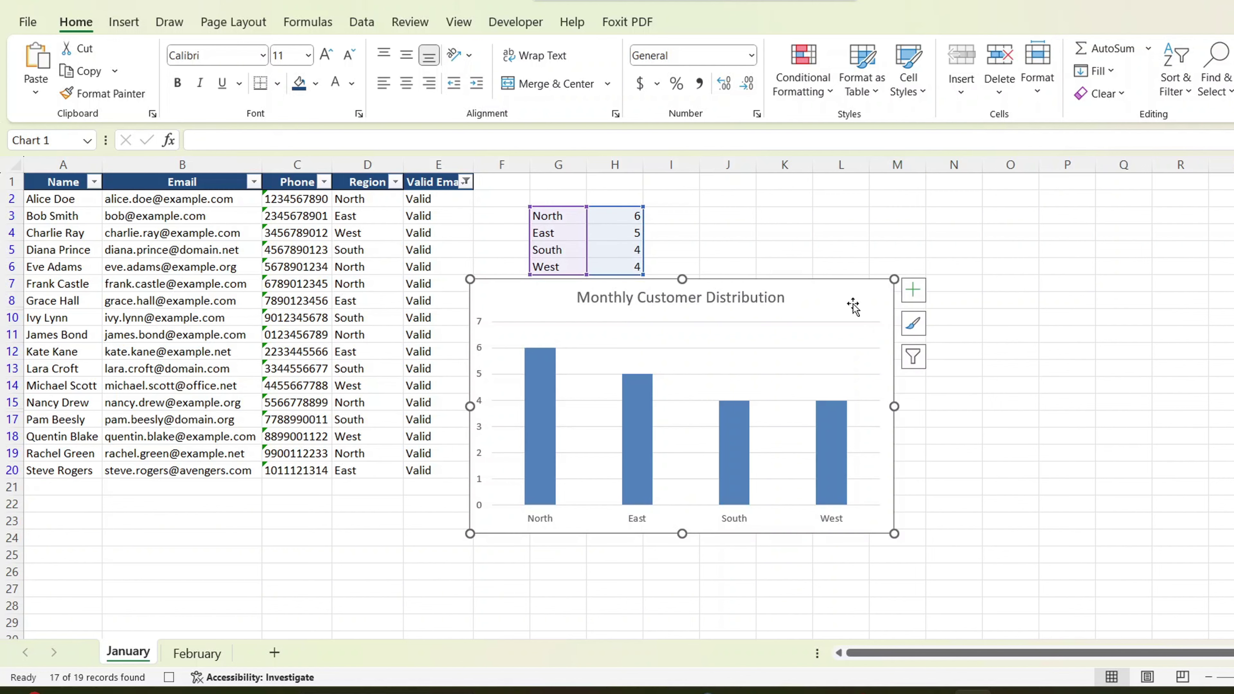
- Stop recording the macro
click(966, 478)
click(506, 24)
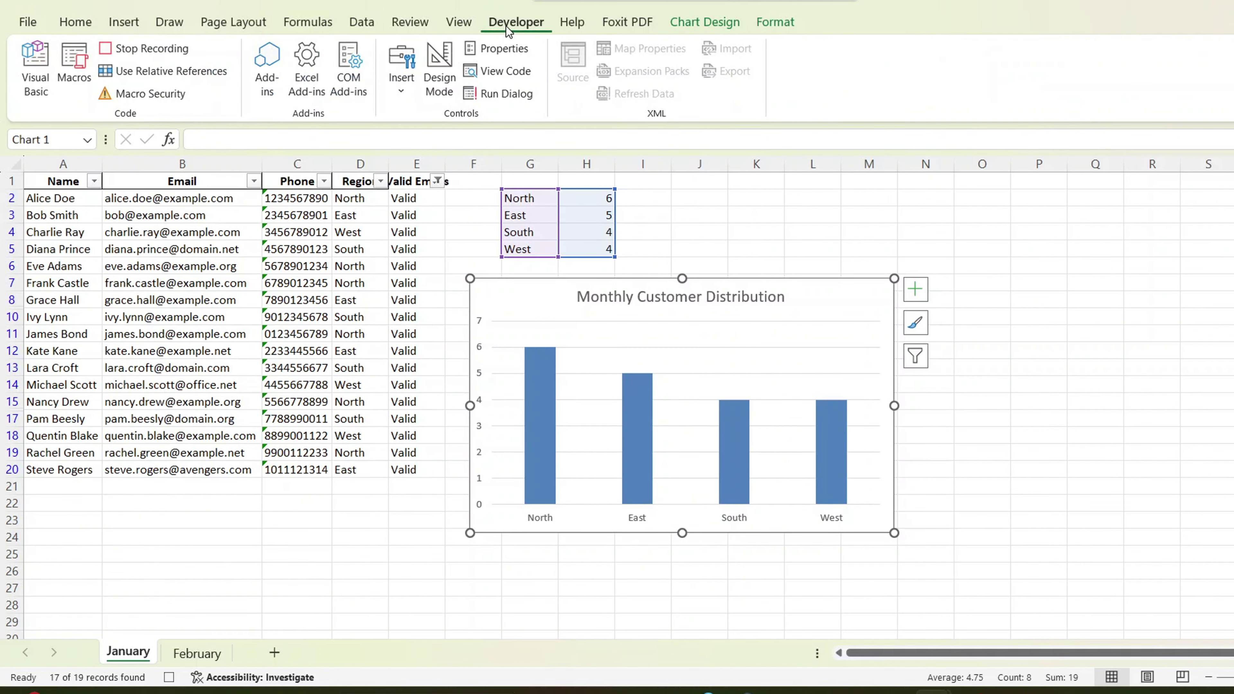
click(147, 48)
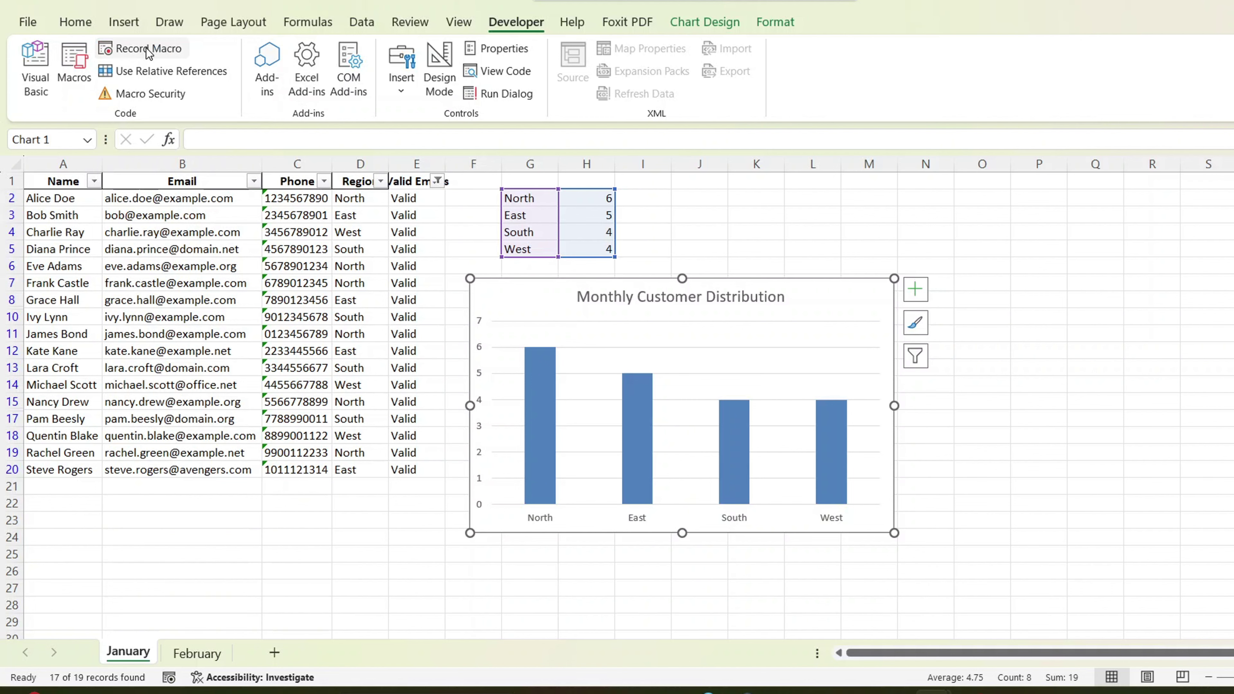
- Run the CleanupAndVisualize macro on the February sheet
click(185, 654)
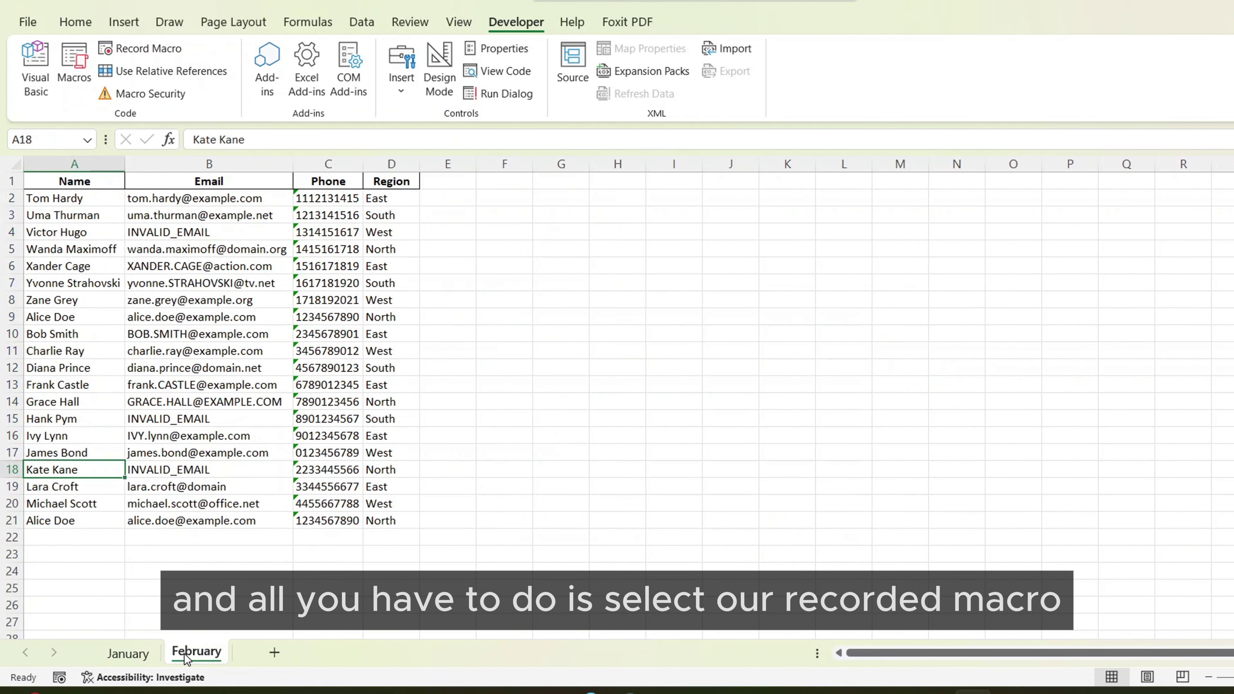
click(74, 68)
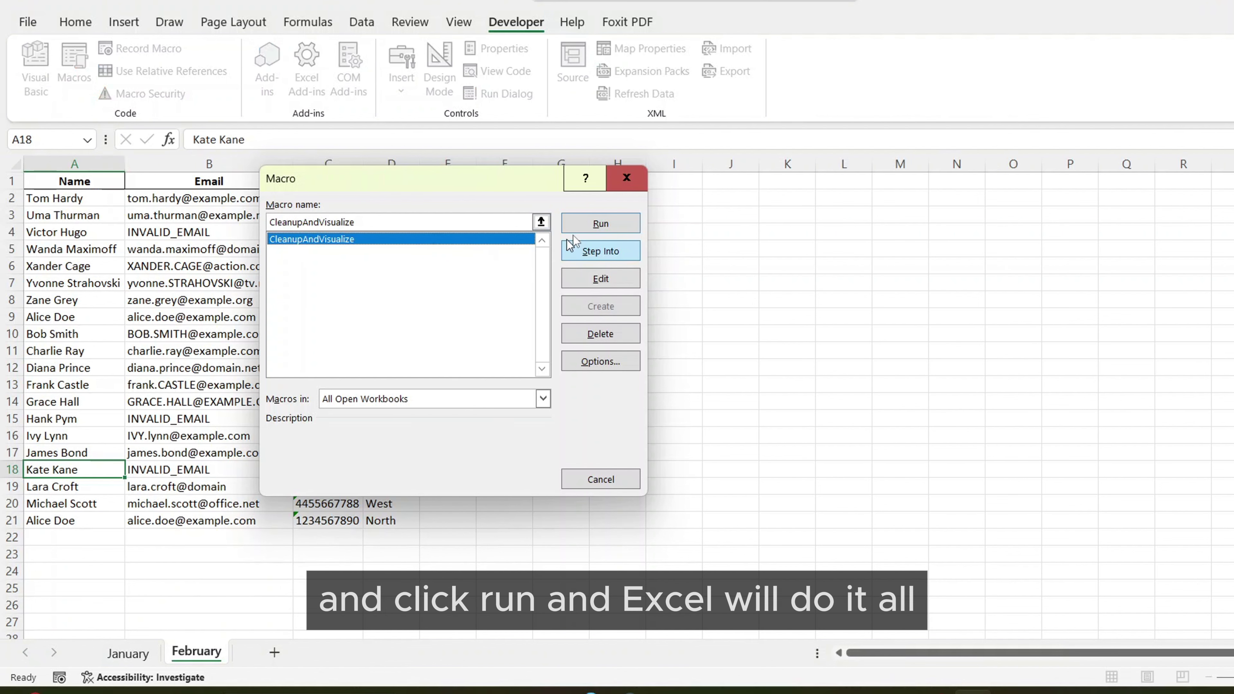
click(585, 228)
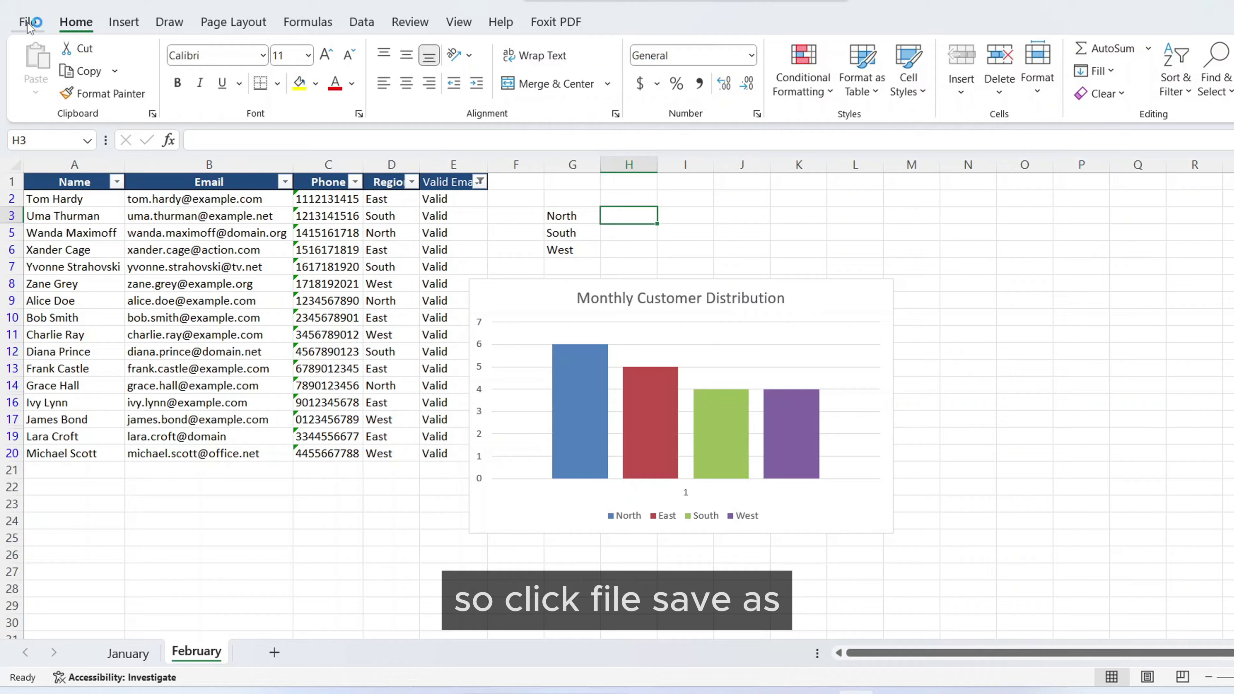
- Save the workbook to the Desktop as an Excel Macro-Enabled Workbook under the name CustomerData_Full_January_February
click(28, 22)
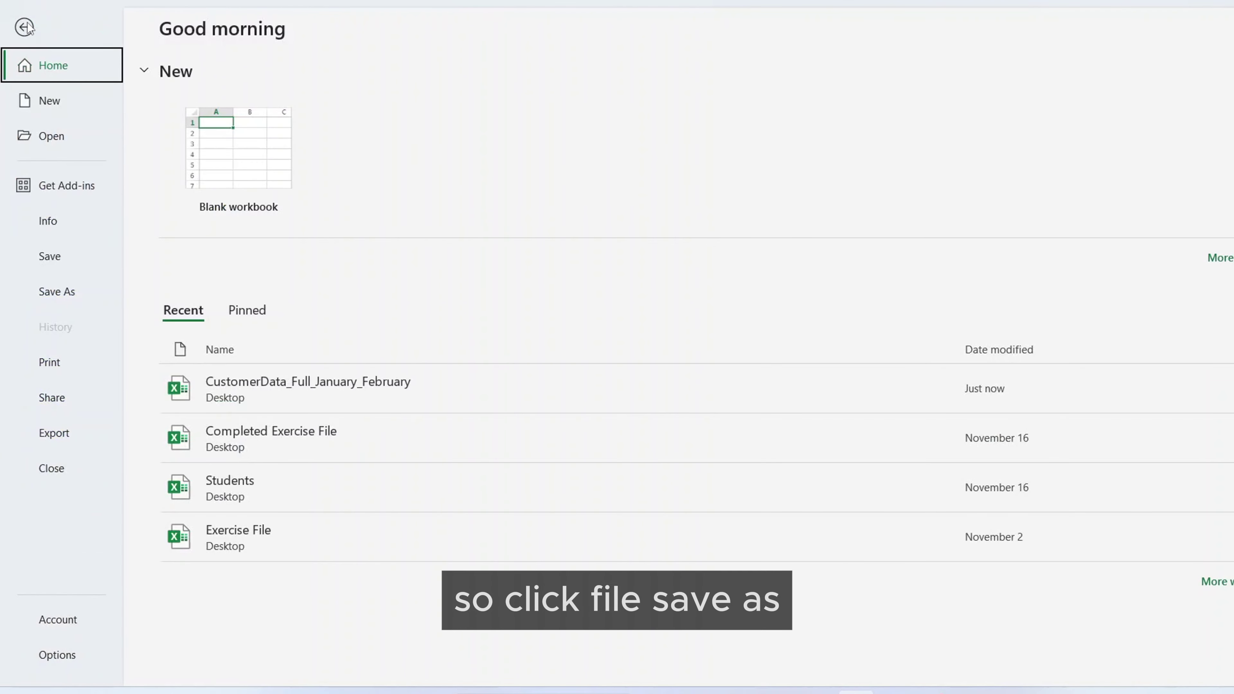
click(65, 294)
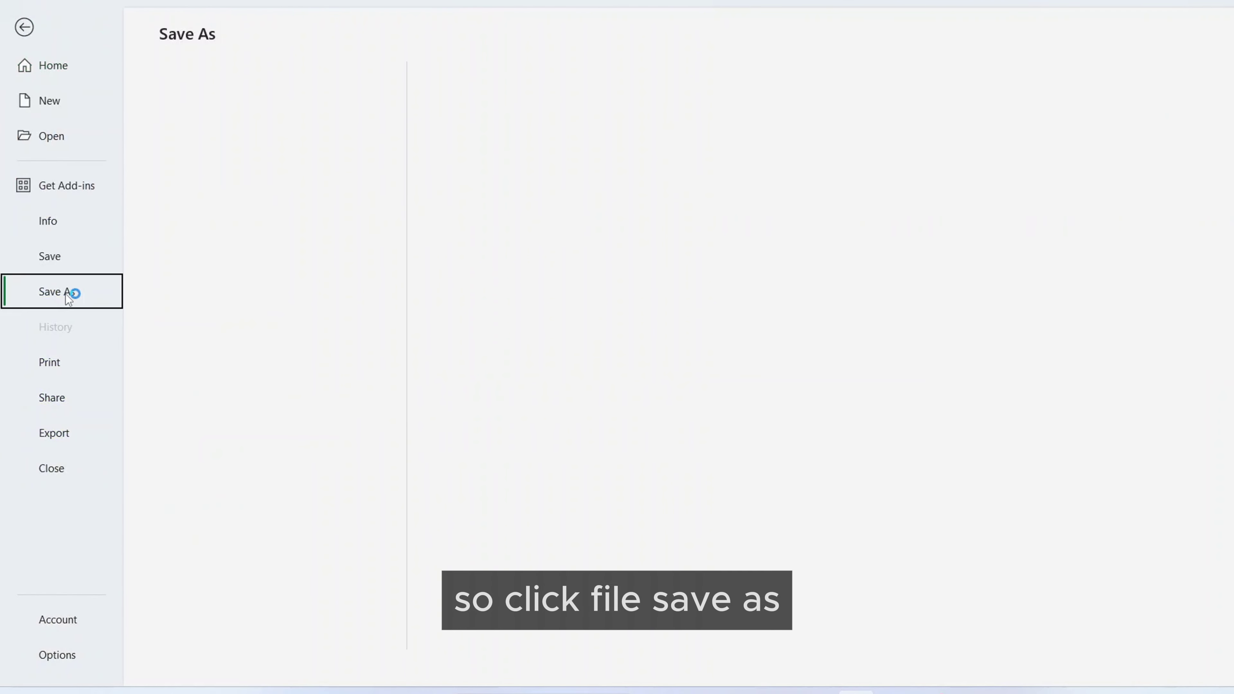
click(227, 396)
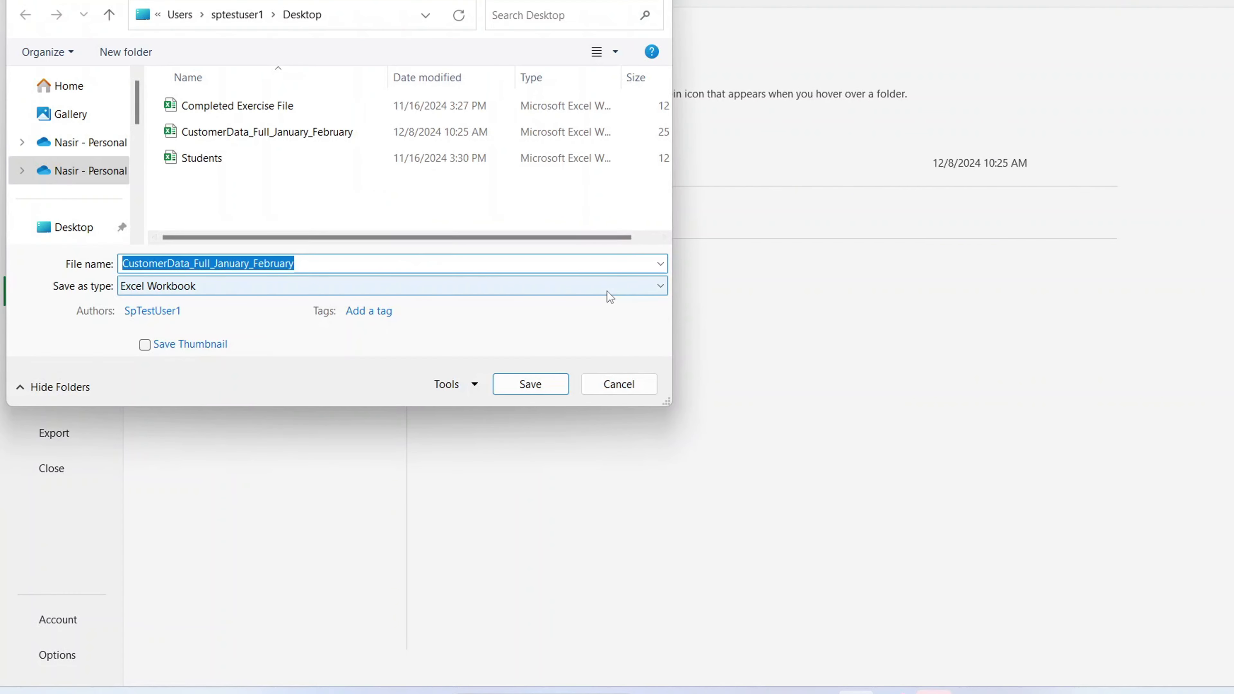
click(653, 286)
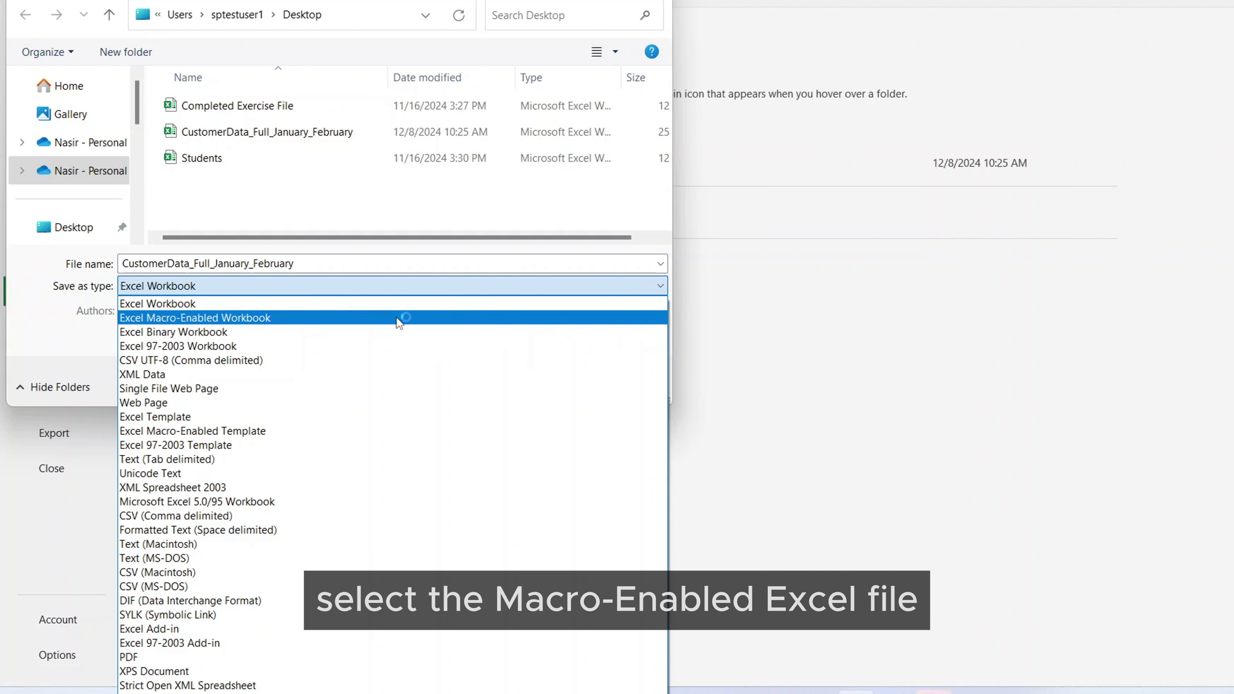
click(387, 318)
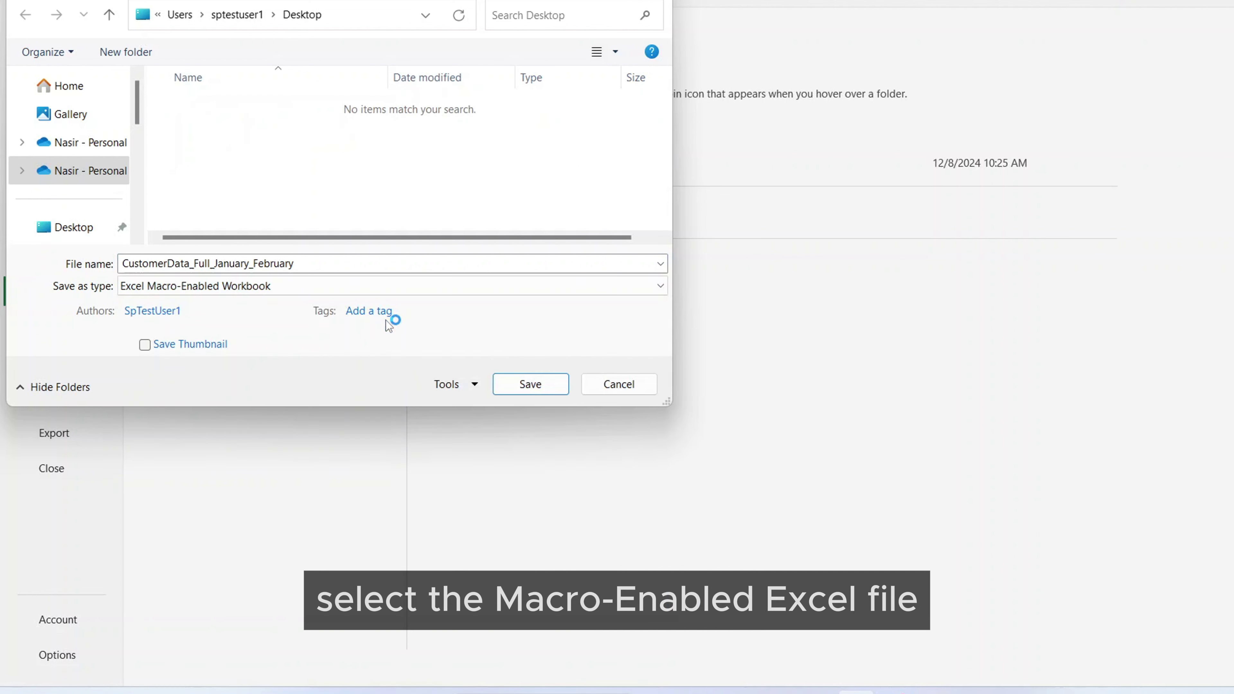
click(531, 384)
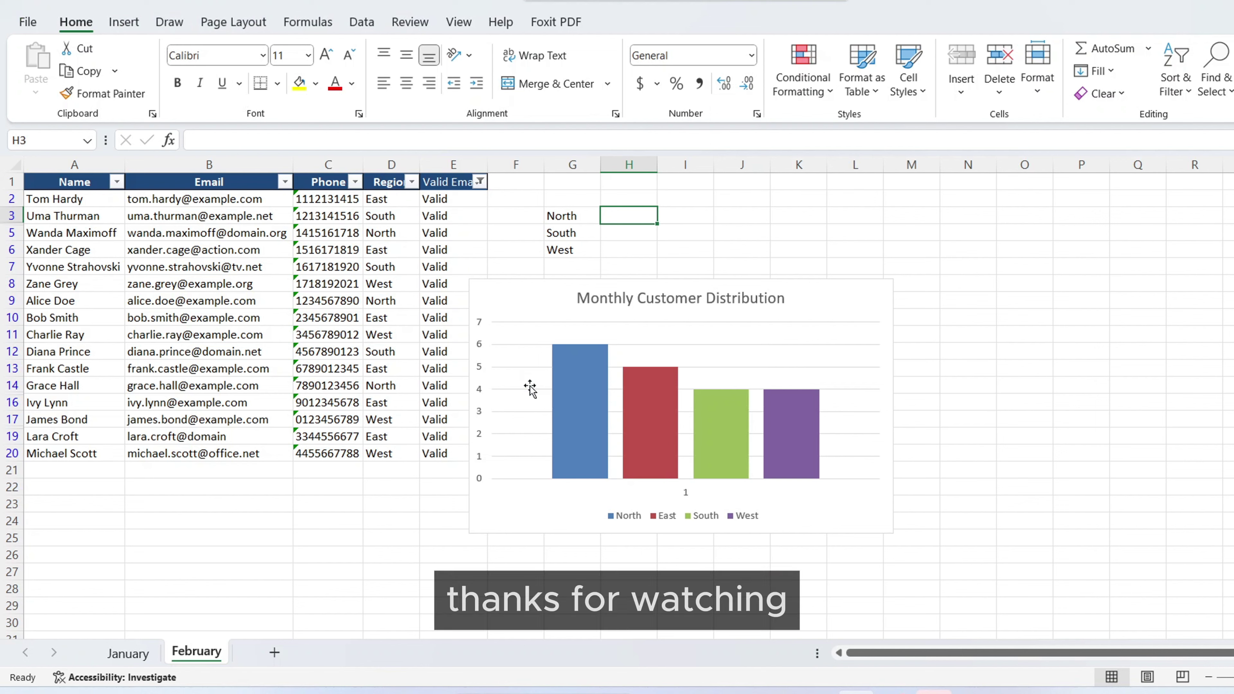